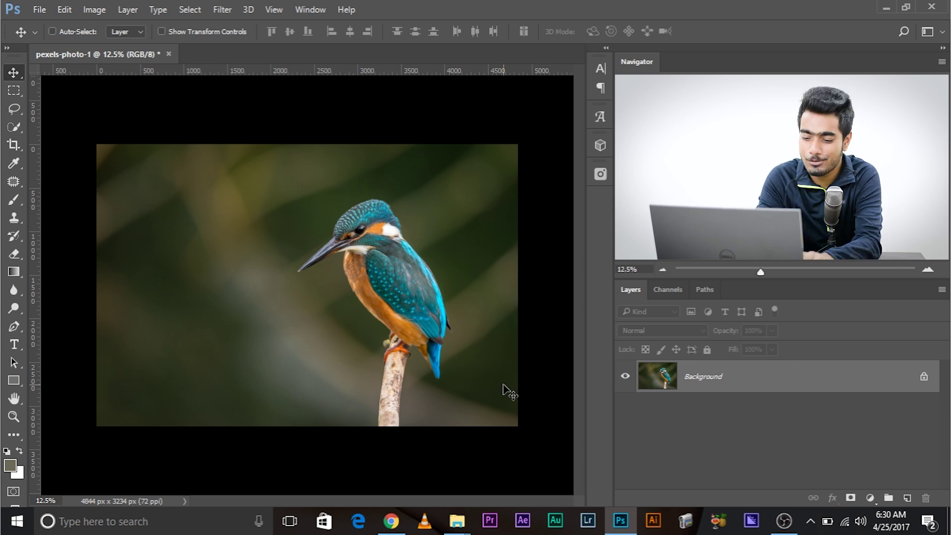
# Step: Duplicate the Background layer and start a Focus Area selection on the copy
pyautogui.hotkey('ctrl', 'j')
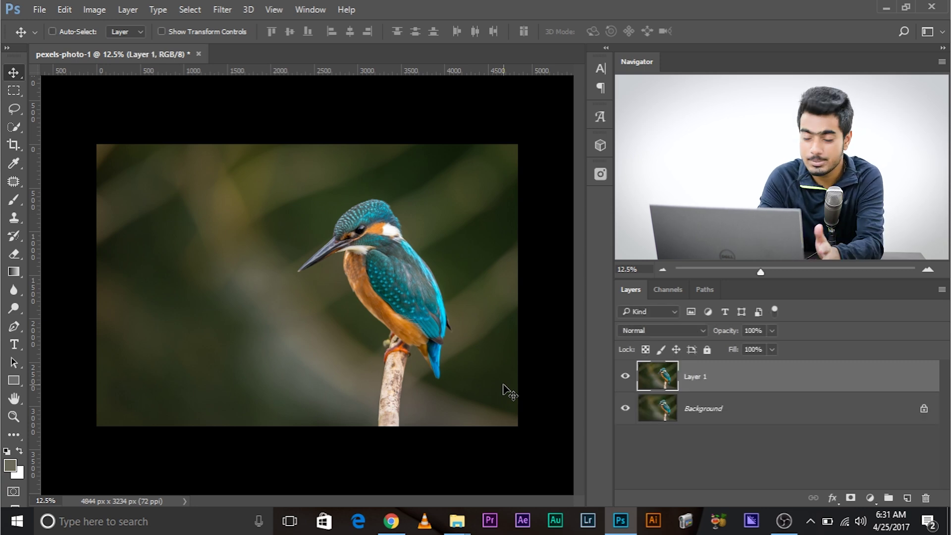
pyautogui.click(190, 10)
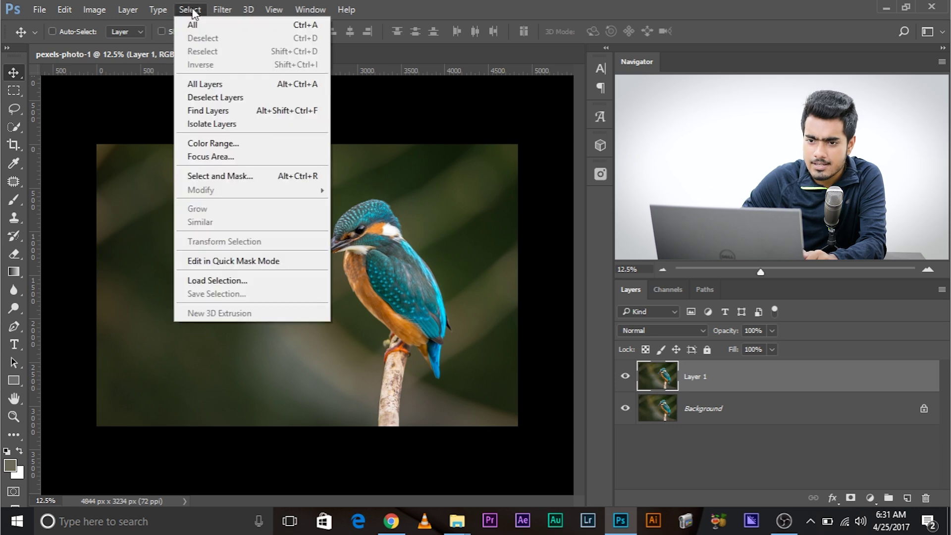
pyautogui.click(207, 158)
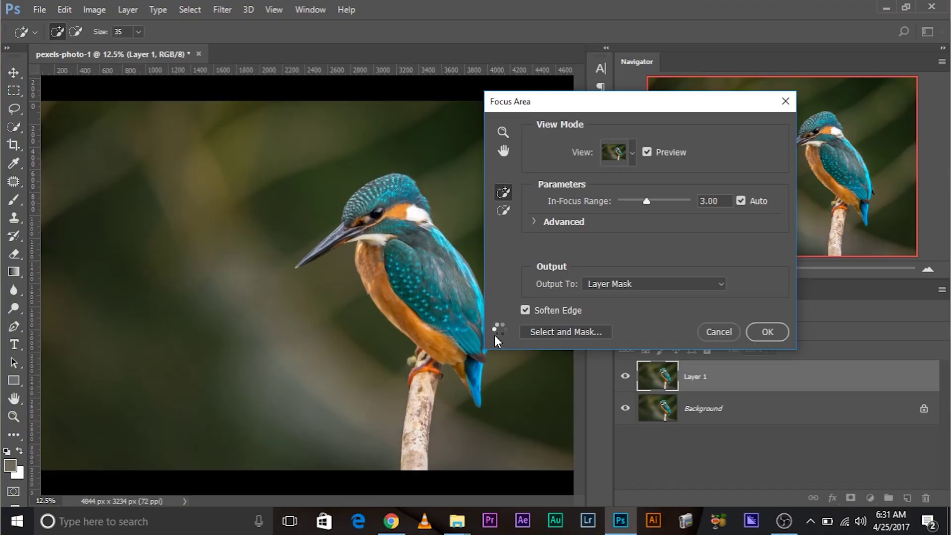
pyautogui.hotkey('ctrl', '+')
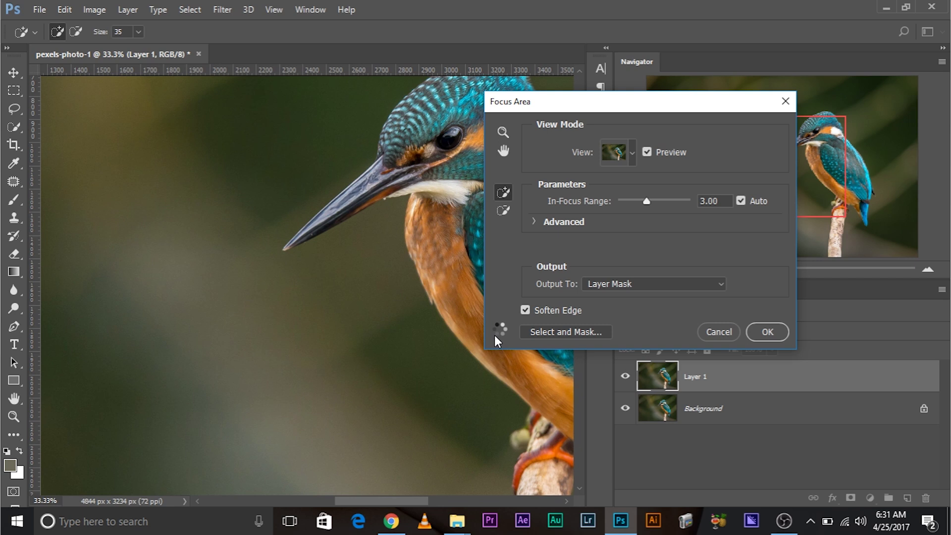
# Step: Examine the automatic focus selection around the bird's head, belly, tail and perch
pyautogui.moveTo(390, 196); pyautogui.dragTo(258, 210)
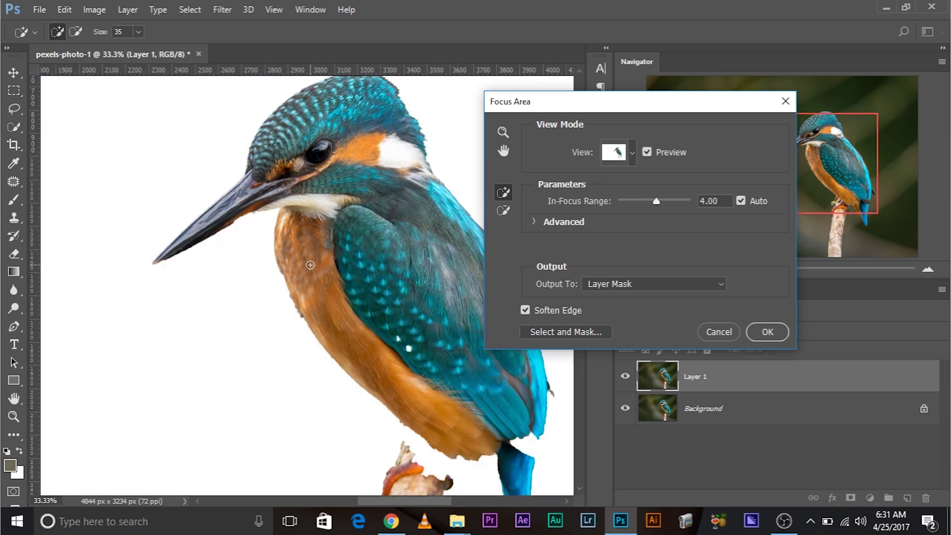
pyautogui.moveTo(378, 287); pyautogui.dragTo(306, 183)
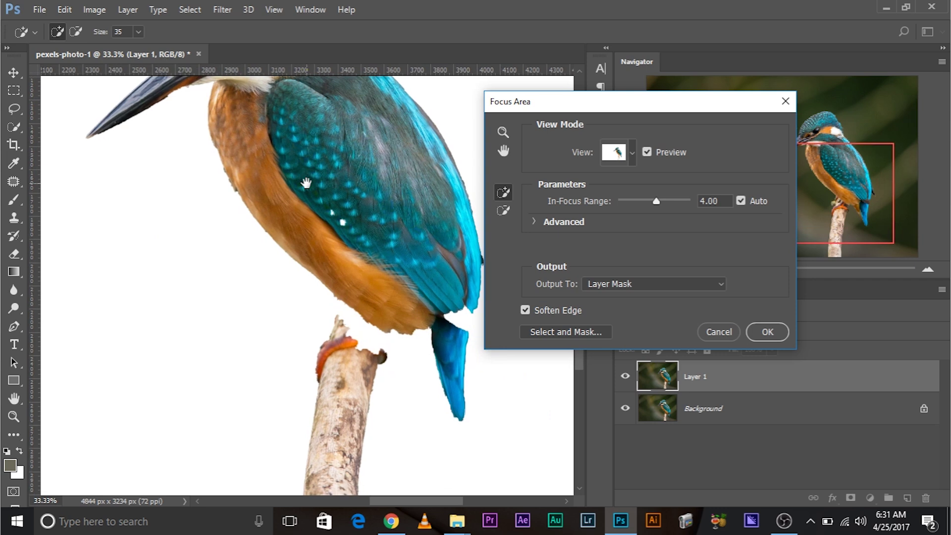
pyautogui.hotkey('ctrl', '-')
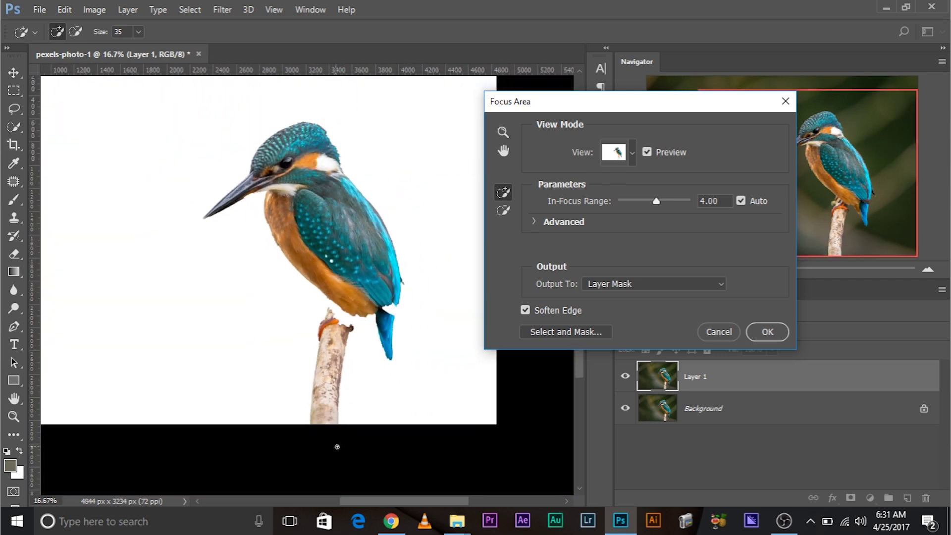
pyautogui.hotkey('ctrl', '+')
pyautogui.hotkey('ctrl', '+')
pyautogui.hotkey('ctrl', '+')
pyautogui.hotkey('ctrl', '+')
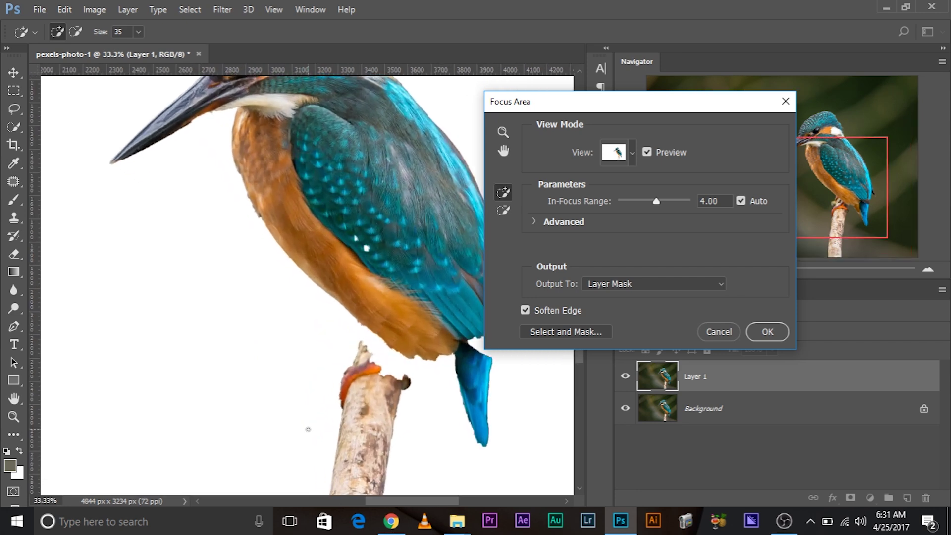
pyautogui.moveTo(308, 428); pyautogui.dragTo(223, 340)
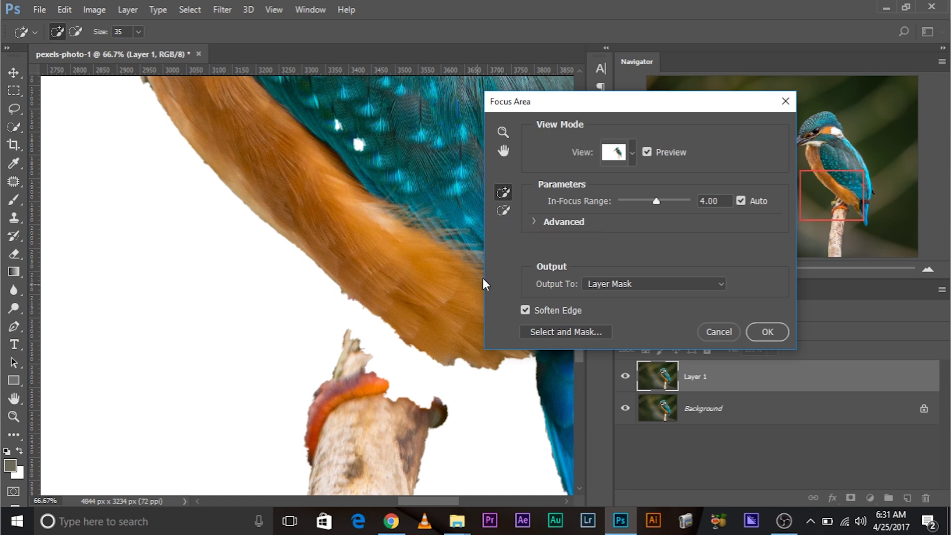
# Step: Activate the Focus Area Subtract tool and inspect the selection edges from the tail to the breast
pyautogui.click(503, 211)
pyautogui.moveTo(319, 355); pyautogui.dragTo(246, 259)
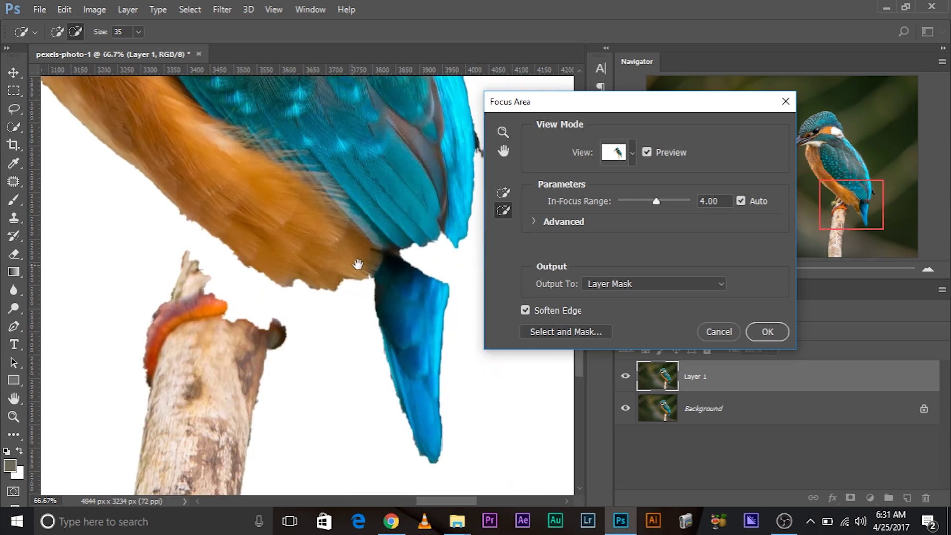
pyautogui.moveTo(357, 264); pyautogui.dragTo(290, 394)
pyautogui.moveTo(311, 240); pyautogui.dragTo(435, 435)
pyautogui.moveTo(307, 223); pyautogui.dragTo(471, 378)
pyautogui.moveTo(313, 378); pyautogui.dragTo(460, 228)
pyautogui.moveTo(376, 449); pyautogui.dragTo(253, 265)
pyautogui.moveTo(386, 286); pyautogui.dragTo(380, 286)
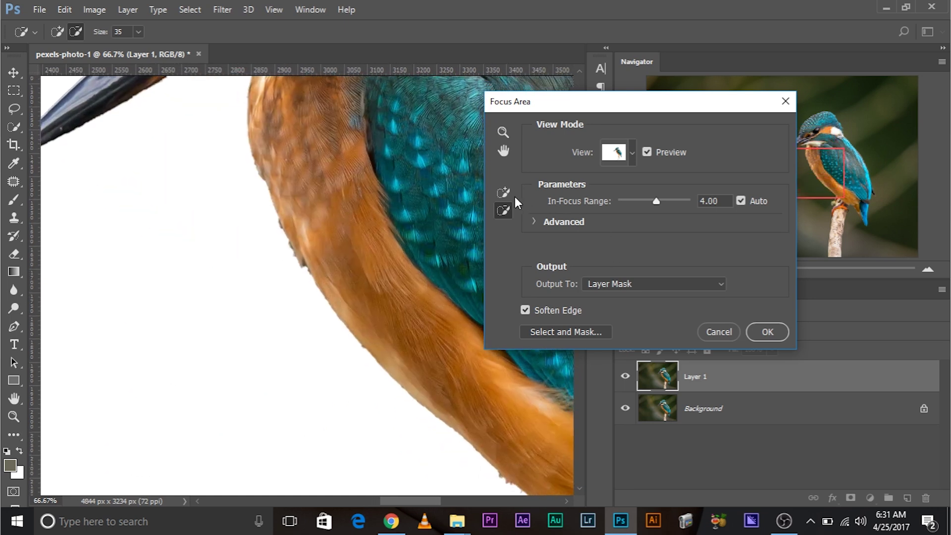
# Step: Add the missing leg, toe and branch top below the bird's belly to the focus selection
pyautogui.click(503, 192)
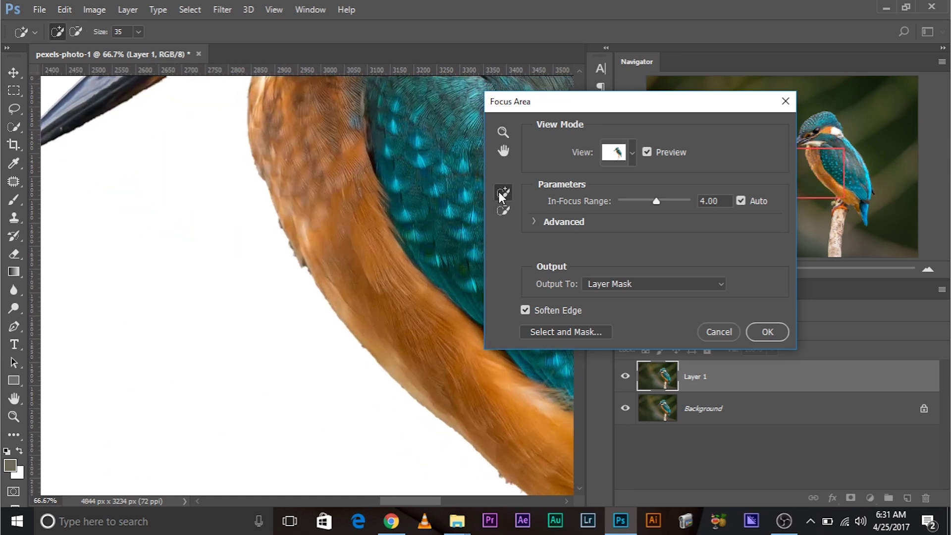
pyautogui.moveTo(584, 470); pyautogui.dragTo(417, 361)
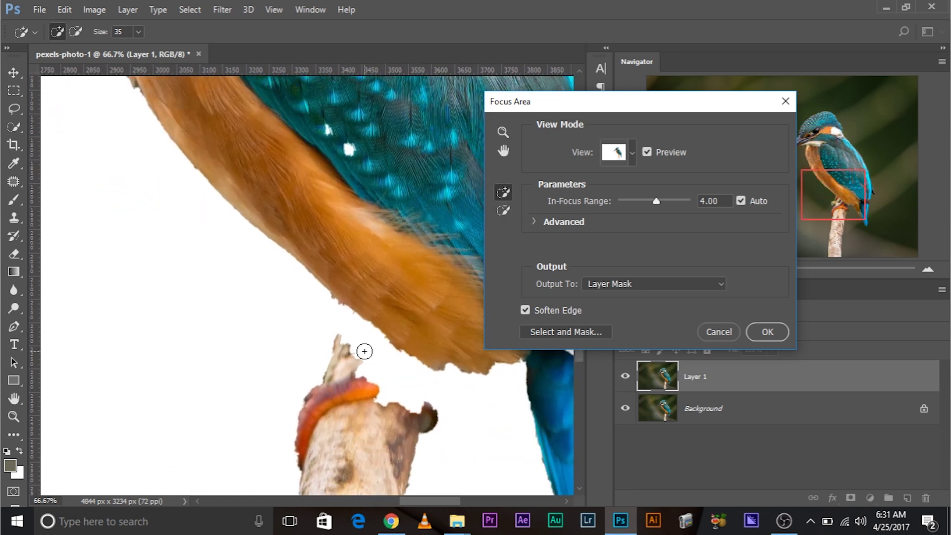
pyautogui.moveTo(382, 327)
pyautogui.mouseDown()
pyautogui.moveTo(371, 384)
pyautogui.moveTo(367, 329)
pyautogui.mouseUp()
pyautogui.moveTo(424, 350); pyautogui.dragTo(423, 330)
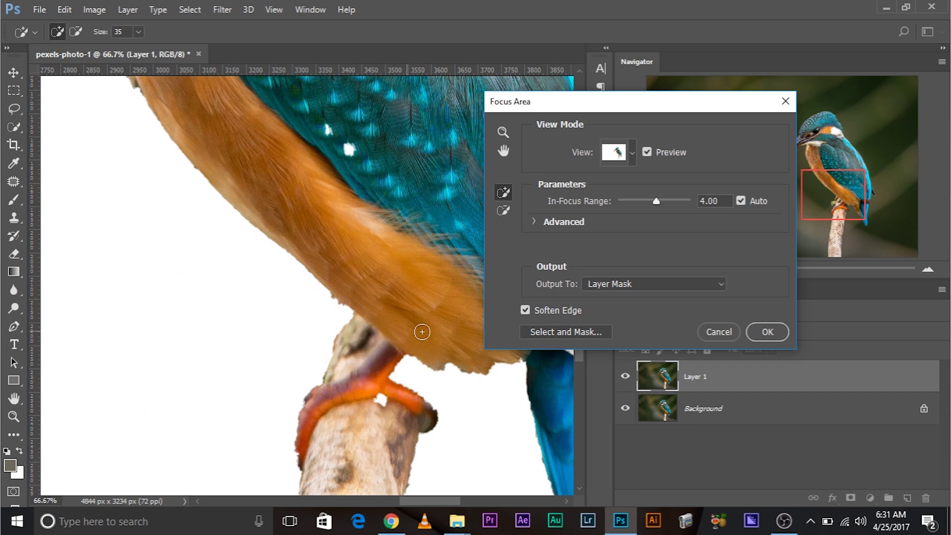
# Step: Add the gap beside the bird's foot to the selection and set the preview to Overlay
pyautogui.click(626, 155)
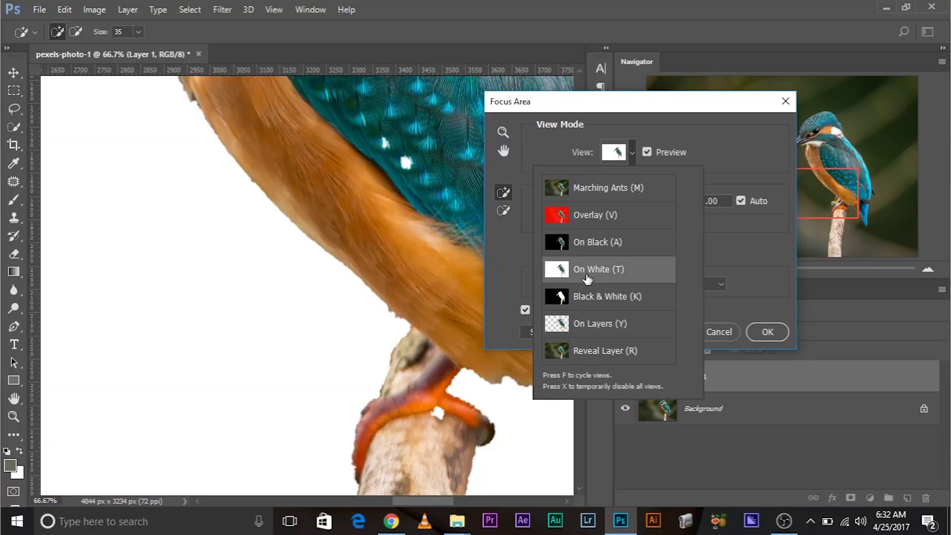
pyautogui.click(587, 272)
pyautogui.moveTo(377, 257); pyautogui.dragTo(291, 218)
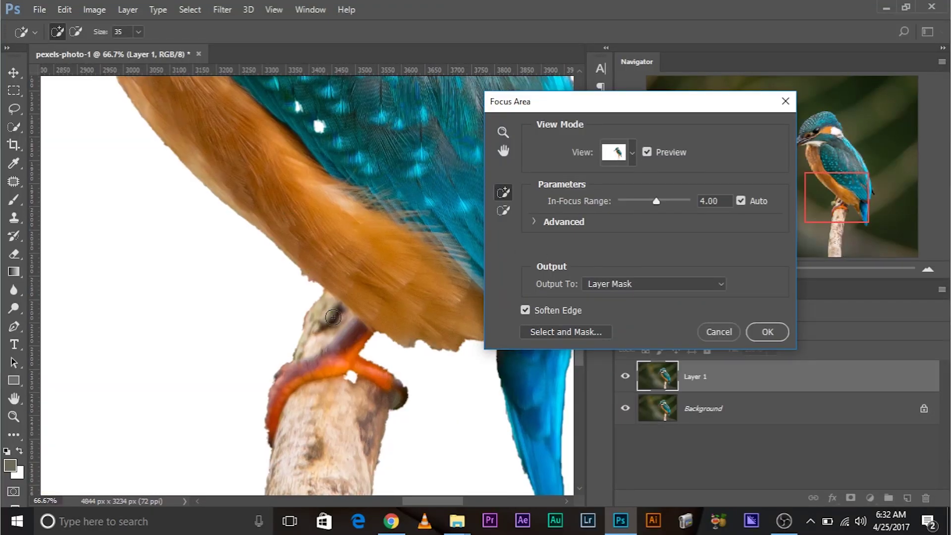
pyautogui.moveTo(353, 340); pyautogui.dragTo(365, 340)
pyautogui.click(632, 153)
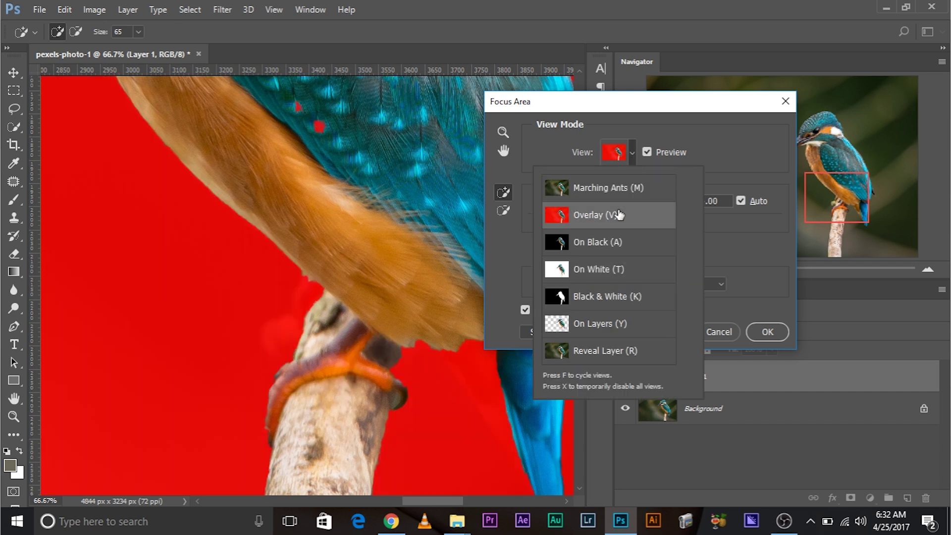
# Step: Add the missing toe and the rounded knob beside the top of the branch to the focus selection
pyautogui.moveTo(318, 342); pyautogui.dragTo(216, 294)
pyautogui.scroll(3, 216, 318)
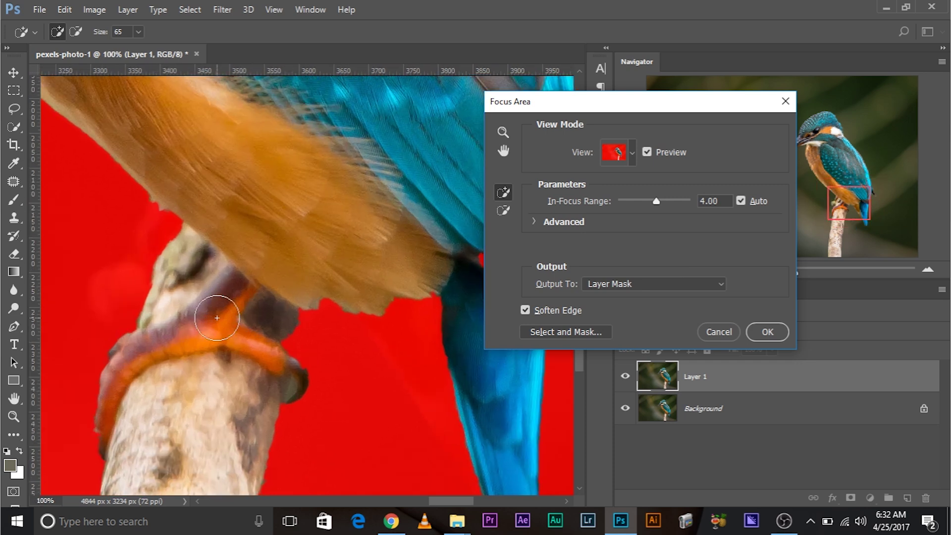
pyautogui.scroll(-6, 216, 317)
pyautogui.scroll(-5, 217, 318)
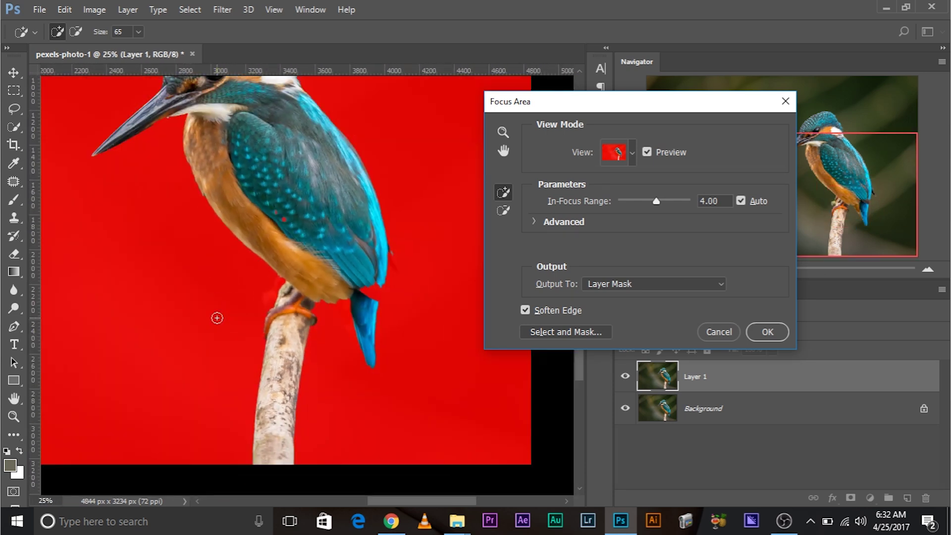
pyautogui.scroll(4, 217, 317)
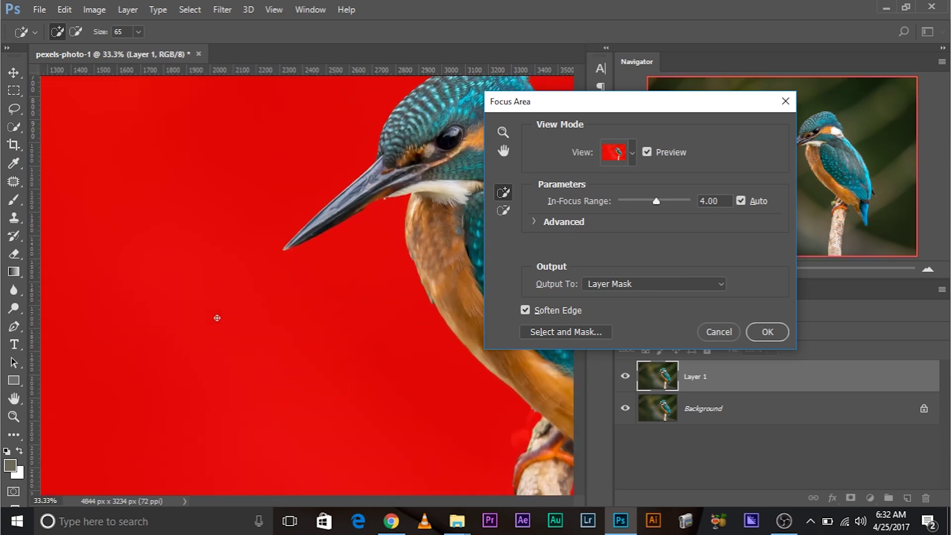
pyautogui.moveTo(356, 390)
pyautogui.mouseDown()
pyautogui.moveTo(180, 272)
pyautogui.moveTo(153, 193)
pyautogui.mouseUp()
pyautogui.scroll(1, 155, 193)
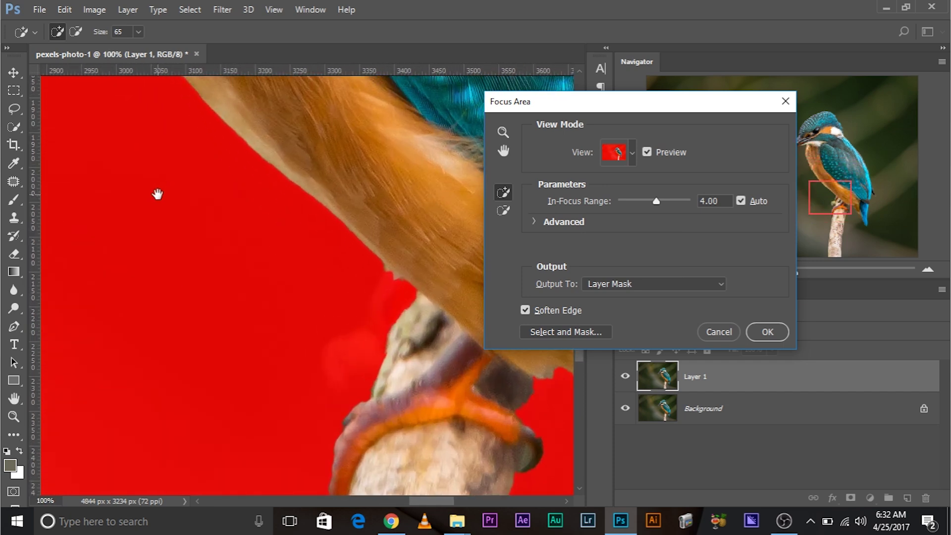
pyautogui.moveTo(293, 339); pyautogui.dragTo(155, 225)
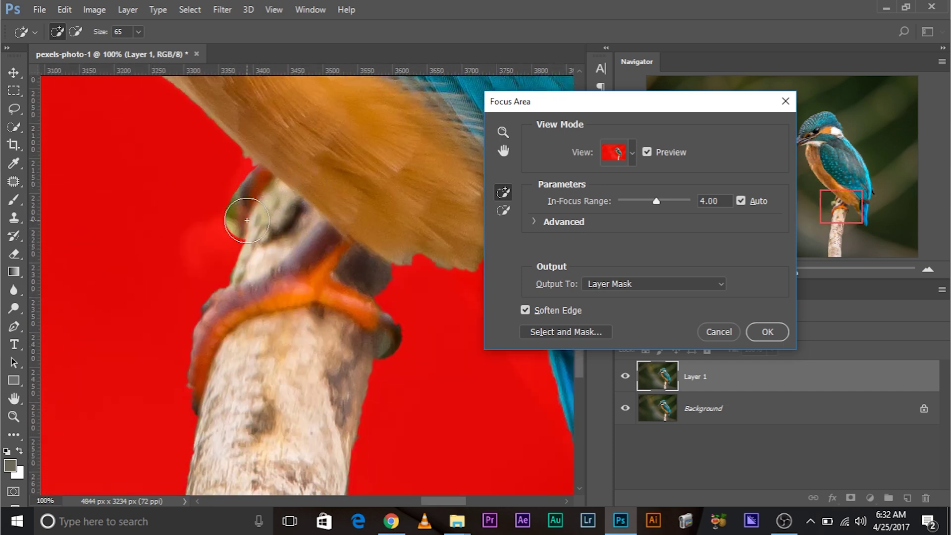
pyautogui.moveTo(246, 226)
pyautogui.mouseDown()
pyautogui.moveTo(201, 251)
pyautogui.moveTo(182, 270)
pyautogui.mouseUp()
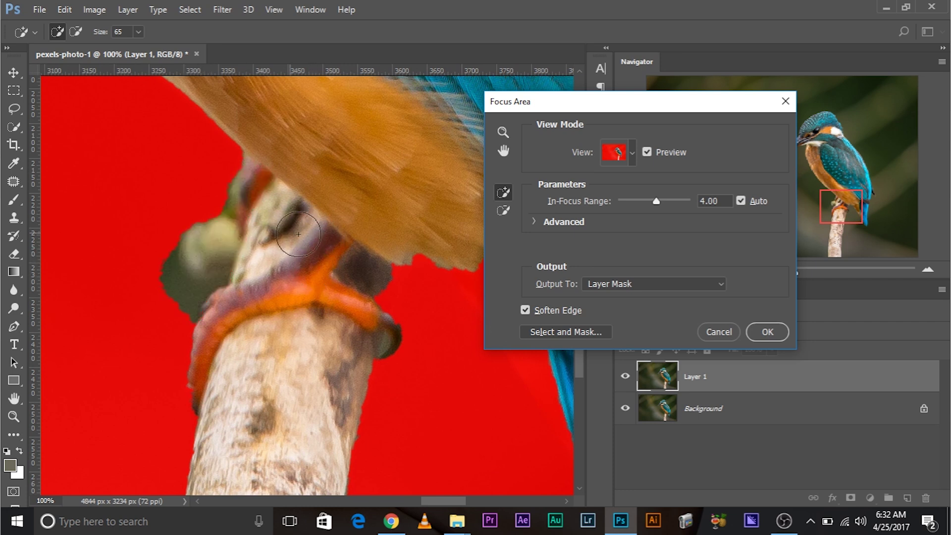
# Step: Add the missing dark wing tip above the blue tail to the focus selection
pyautogui.moveTo(308, 221)
pyautogui.mouseDown()
pyautogui.moveTo(283, 221)
pyautogui.moveTo(340, 229)
pyautogui.moveTo(343, 260)
pyautogui.moveTo(223, 264)
pyautogui.mouseUp()
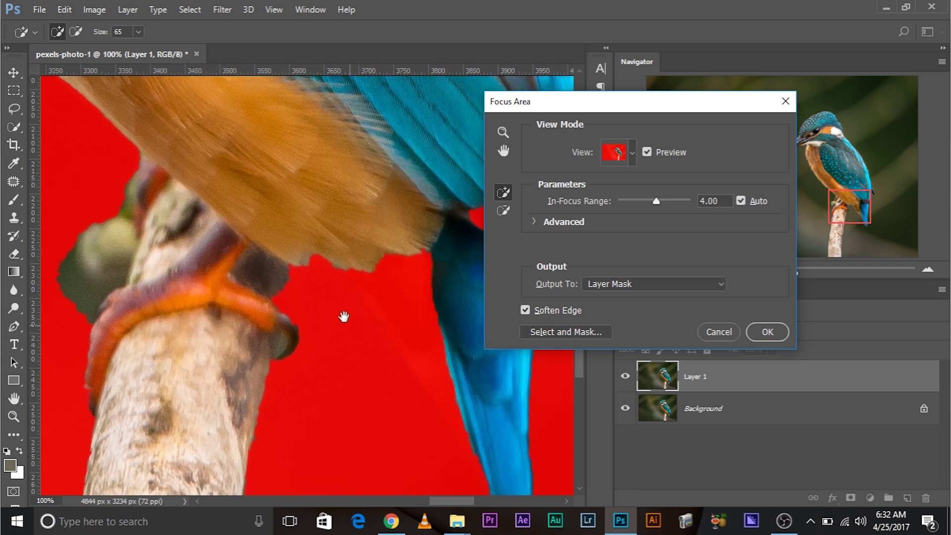
pyautogui.moveTo(345, 316); pyautogui.dragTo(126, 352)
pyautogui.moveTo(307, 218)
pyautogui.mouseDown()
pyautogui.moveTo(312, 250)
pyautogui.moveTo(275, 248)
pyautogui.moveTo(244, 223)
pyautogui.mouseUp()
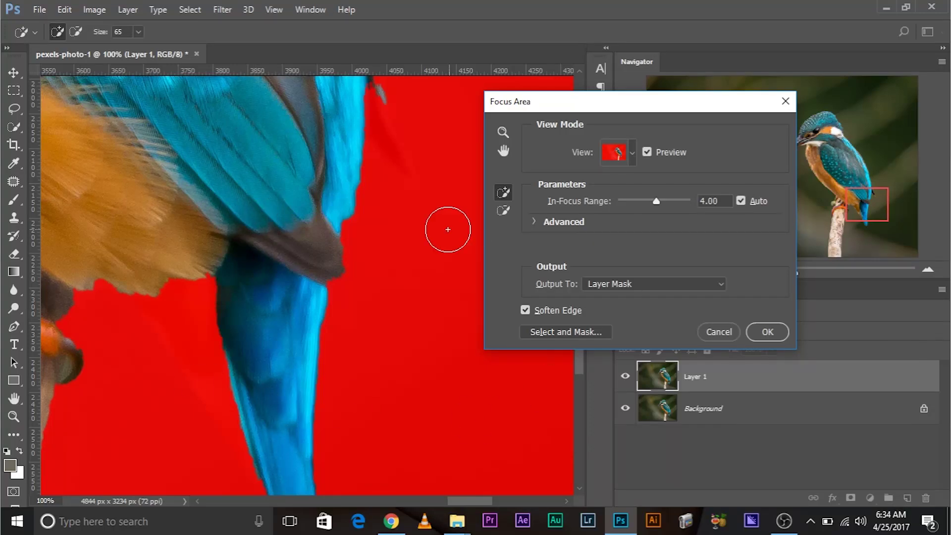
# Step: Try an In-Focus Range of 0.50 for the bird selection
pyautogui.moveTo(317, 212); pyautogui.dragTo(383, 344)
pyautogui.hotkey('ctrl', '-')
pyautogui.hotkey('ctrl', '-')
pyautogui.hotkey('ctrl', '-')
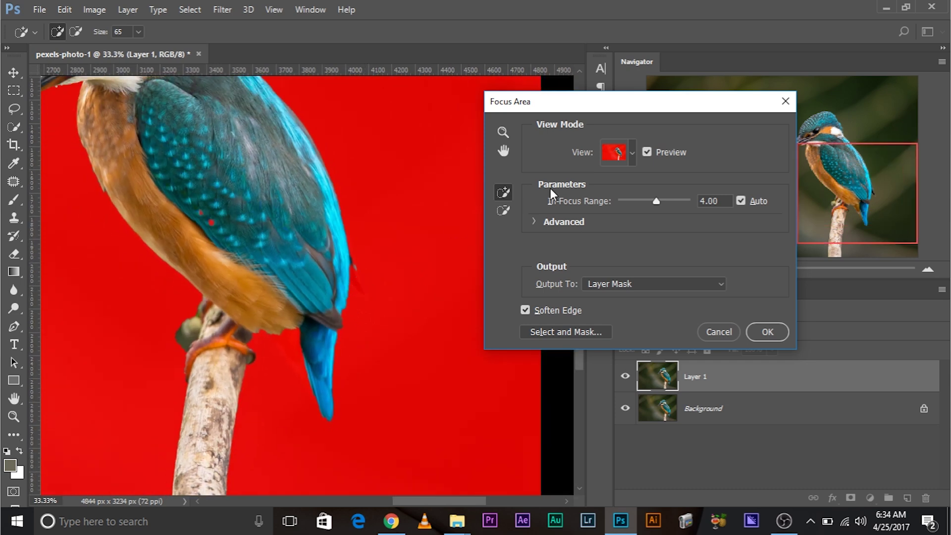
pyautogui.moveTo(195, 167); pyautogui.dragTo(321, 283)
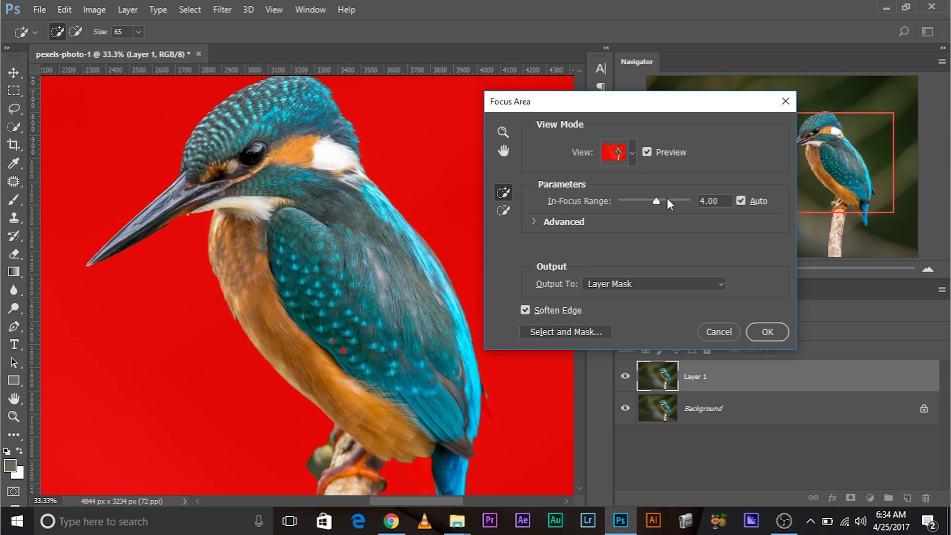
pyautogui.click(667, 199)
pyautogui.moveTo(351, 371); pyautogui.dragTo(478, 451)
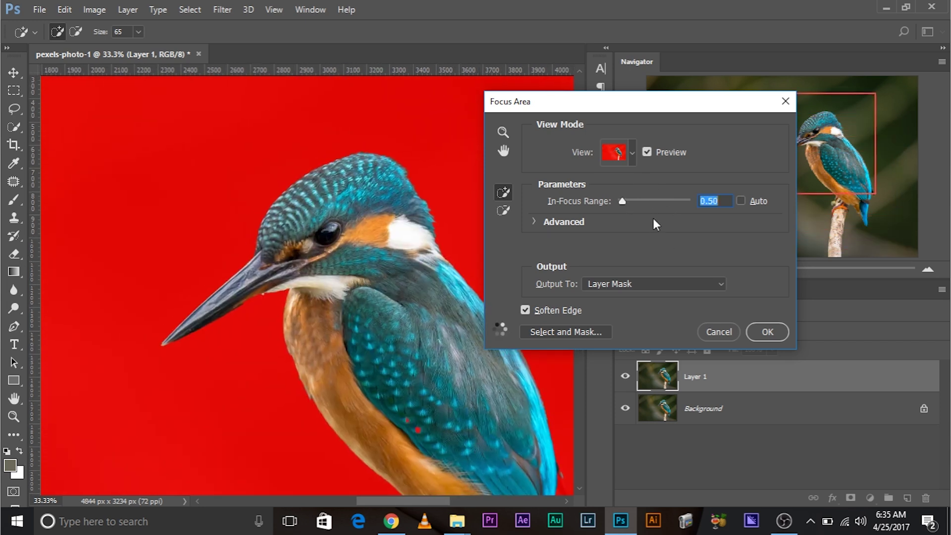
pyautogui.moveTo(395, 332); pyautogui.dragTo(293, 159)
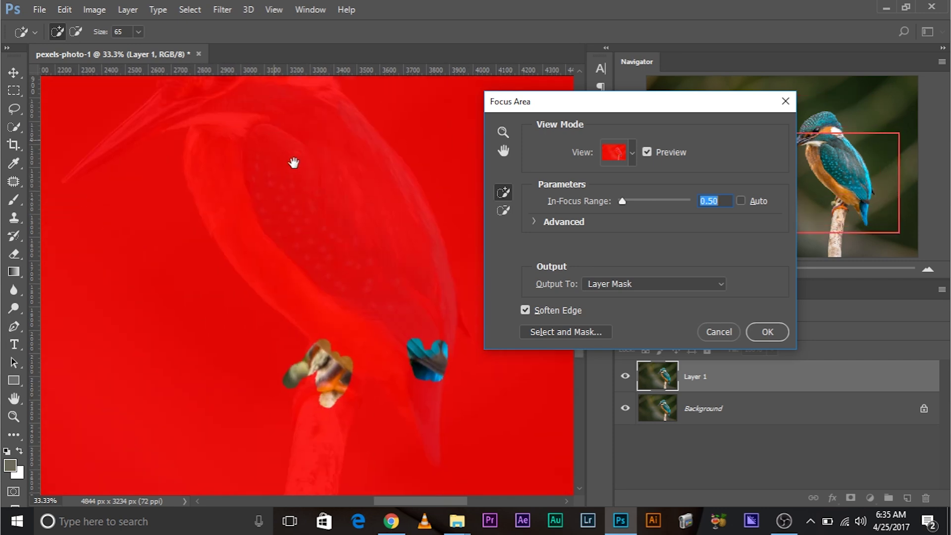
# Step: Set the In-Focus Range to 4.86 and check the advanced Image Noise Level setting
pyautogui.click(665, 200)
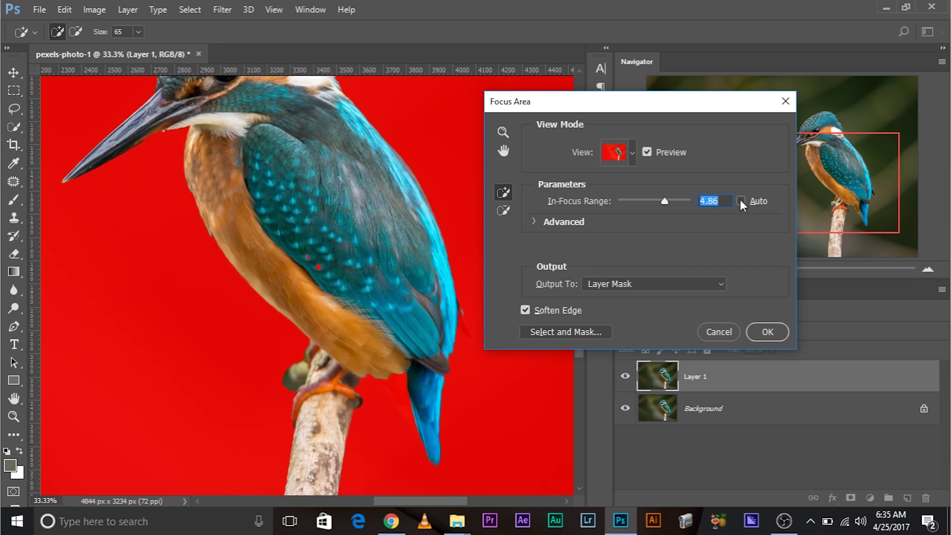
pyautogui.click(533, 222)
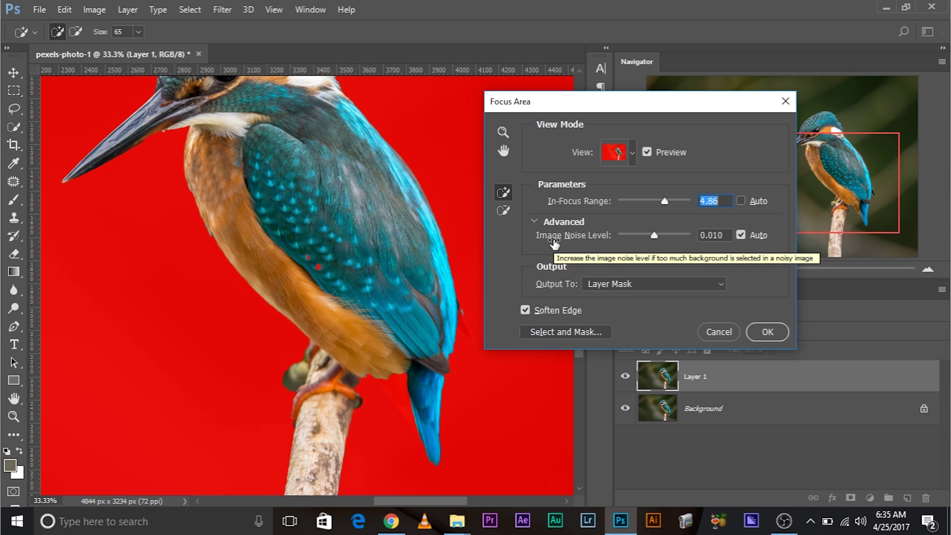
pyautogui.click(533, 221)
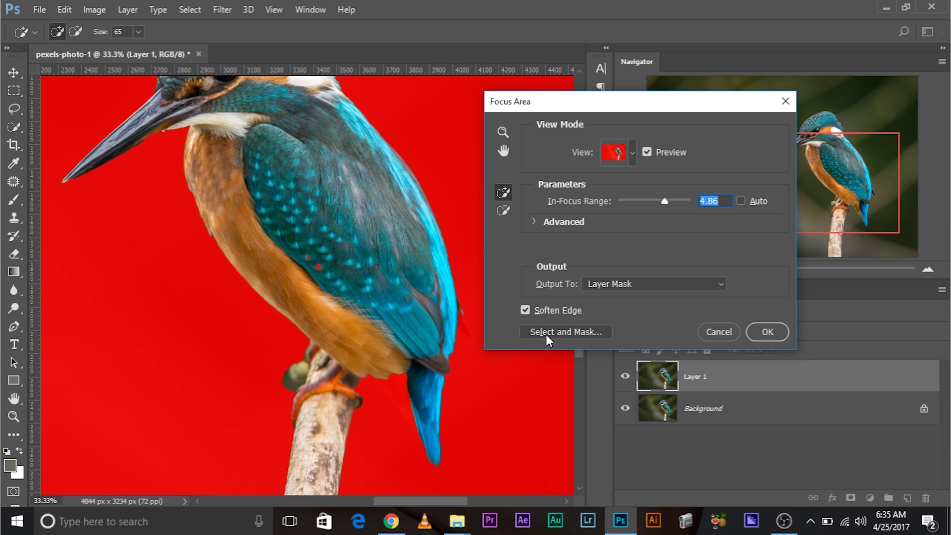
# Step: Open the focus selection in Select and Mask and preview it On White at 19% opacity
pyautogui.press('Escape')
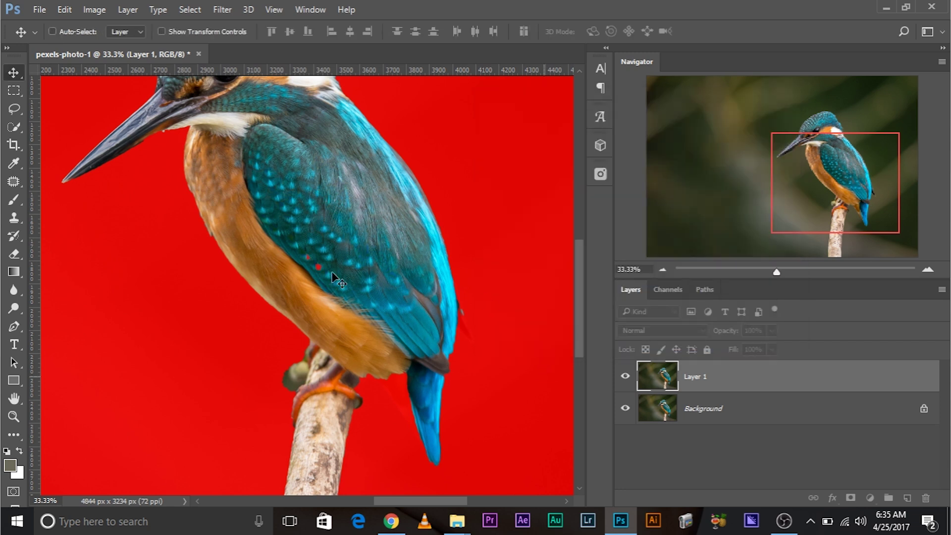
pyautogui.hotkey('alt', 'ctrl', 'r')
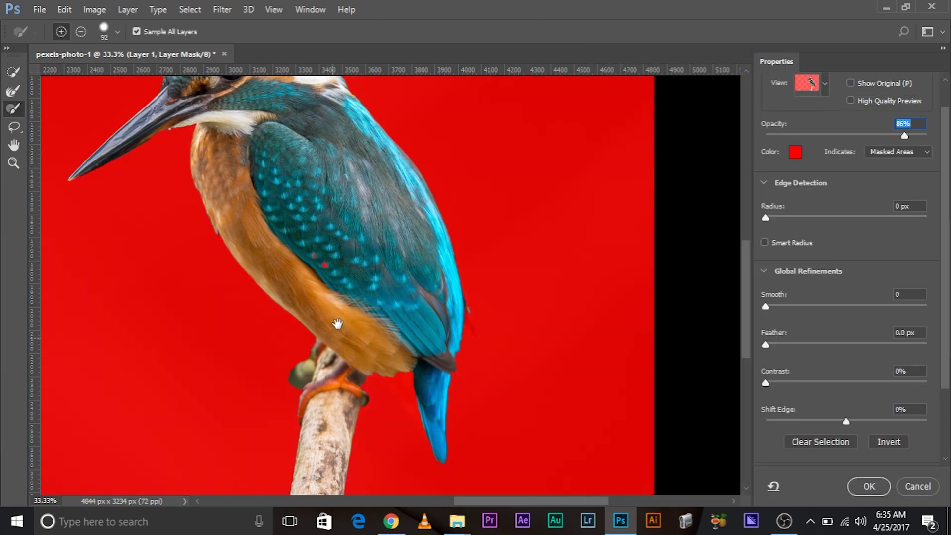
pyautogui.click(822, 115)
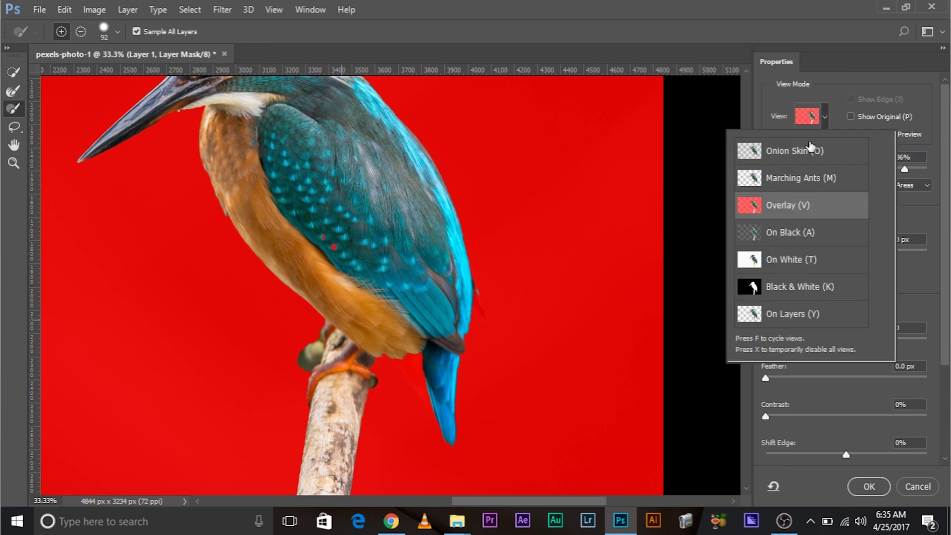
pyautogui.click(802, 265)
pyautogui.click(889, 201)
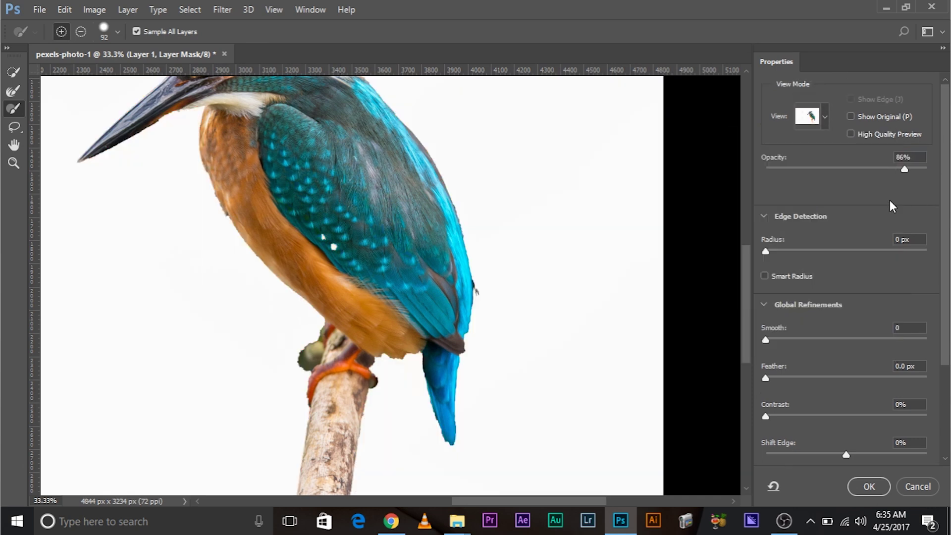
pyautogui.moveTo(830, 167); pyautogui.dragTo(795, 169)
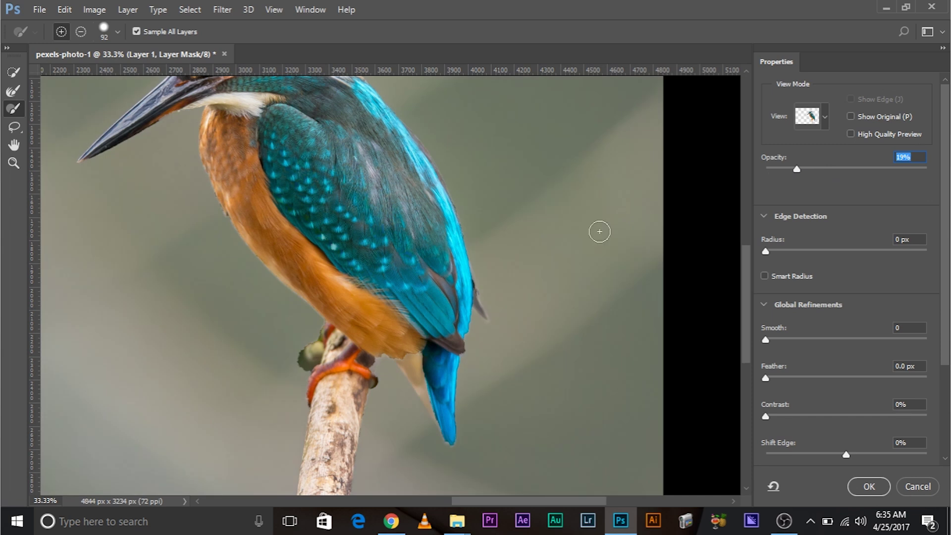
# Step: Add the missing orange-brown feathers alongside the blue tail to the selection with the Quick Selection tool
pyautogui.hotkey('ctrl', '+')
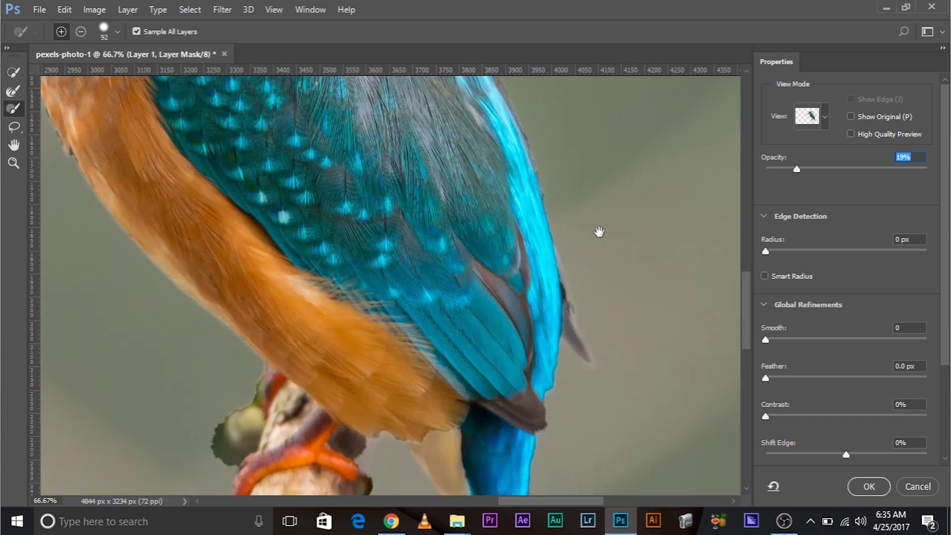
pyautogui.click(15, 73)
pyautogui.scroll(-5, 486, 251)
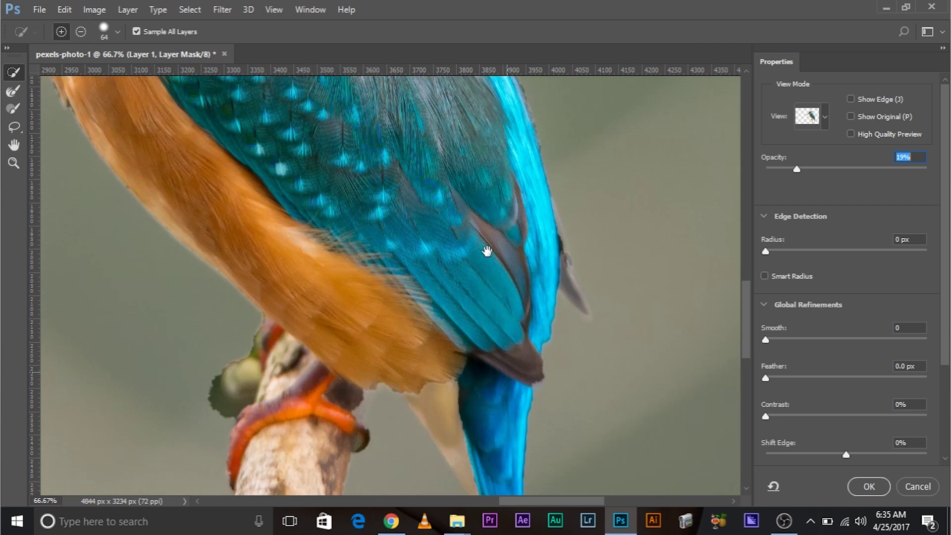
pyautogui.moveTo(431, 273); pyautogui.dragTo(473, 382)
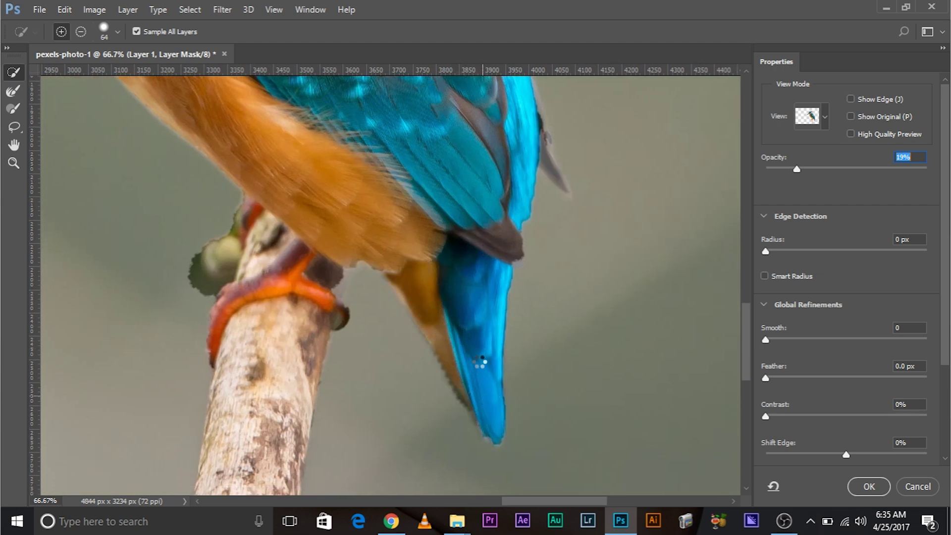
pyautogui.moveTo(463, 276); pyautogui.dragTo(416, 385)
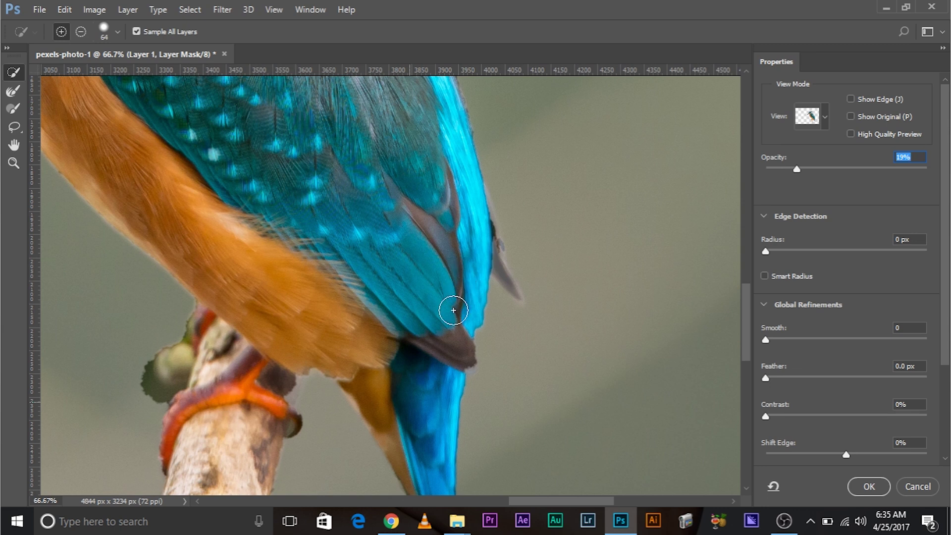
# Step: Add the dark wing tip behind the bird's blue back to the selection, refining its edge with a size 13 brush
pyautogui.moveTo(486, 265)
pyautogui.mouseDown()
pyautogui.moveTo(477, 254)
pyautogui.moveTo(504, 281)
pyautogui.mouseUp()
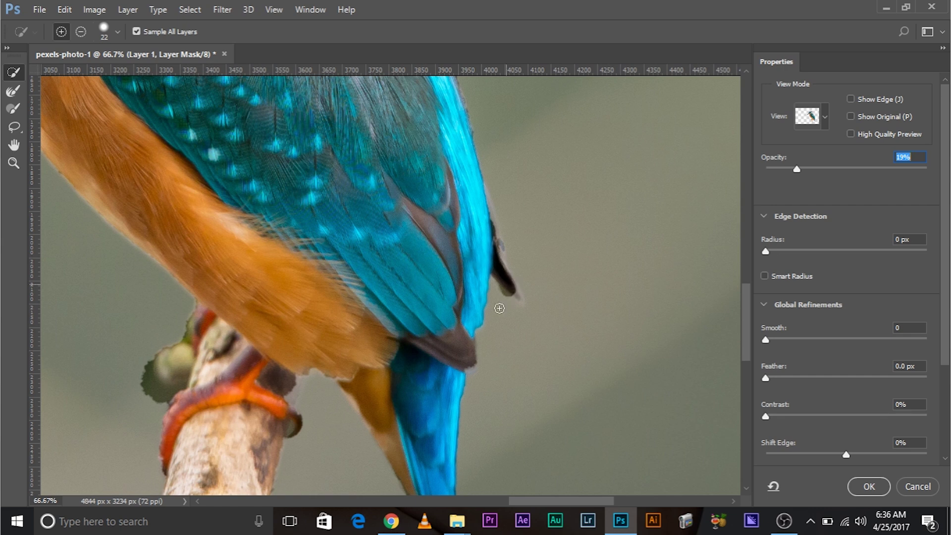
pyautogui.hotkey('ctrl', '+')
pyautogui.hotkey('ctrl', '+')
pyautogui.moveTo(499, 308); pyautogui.dragTo(165, 287)
pyautogui.press('alt')
pyautogui.moveTo(384, 285)
pyautogui.mouseDown()
pyautogui.moveTo(418, 317)
pyautogui.moveTo(444, 300)
pyautogui.mouseUp()
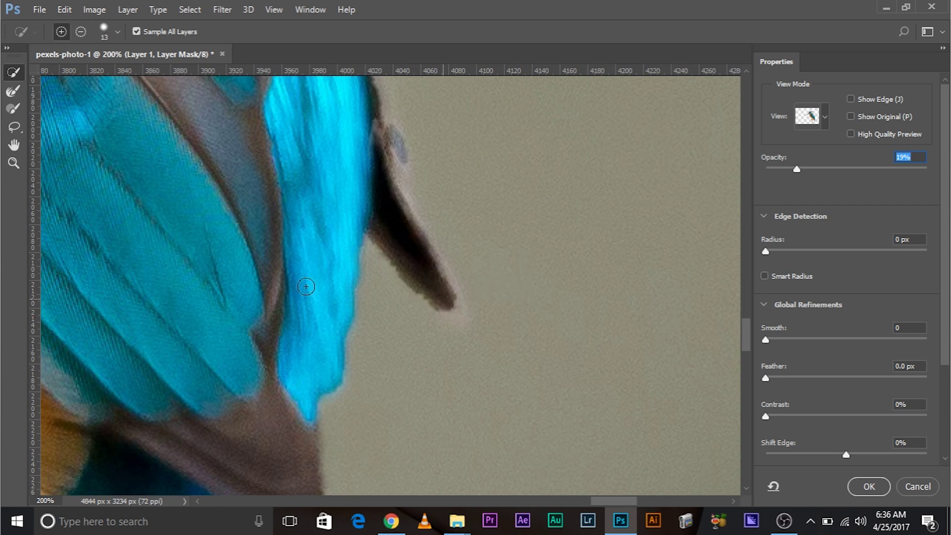
# Step: Subtract the dark background around the pale knob beside the foot using a size 36 Quick Selection brush
pyautogui.moveTo(212, 271); pyautogui.dragTo(668, 255)
pyautogui.moveTo(323, 326); pyautogui.dragTo(626, 147)
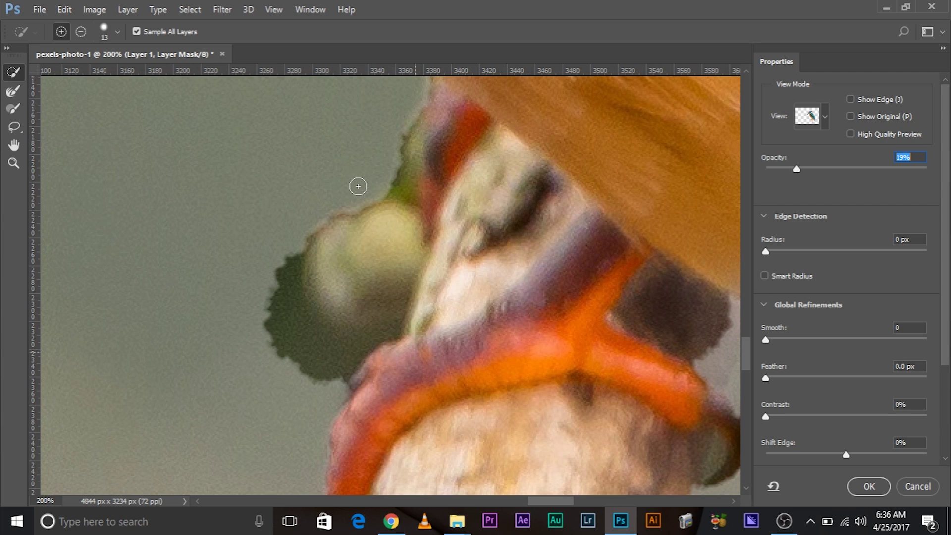
pyautogui.keyDown('alt'); pyautogui.rightClick(287, 308); pyautogui.keyUp('alt')
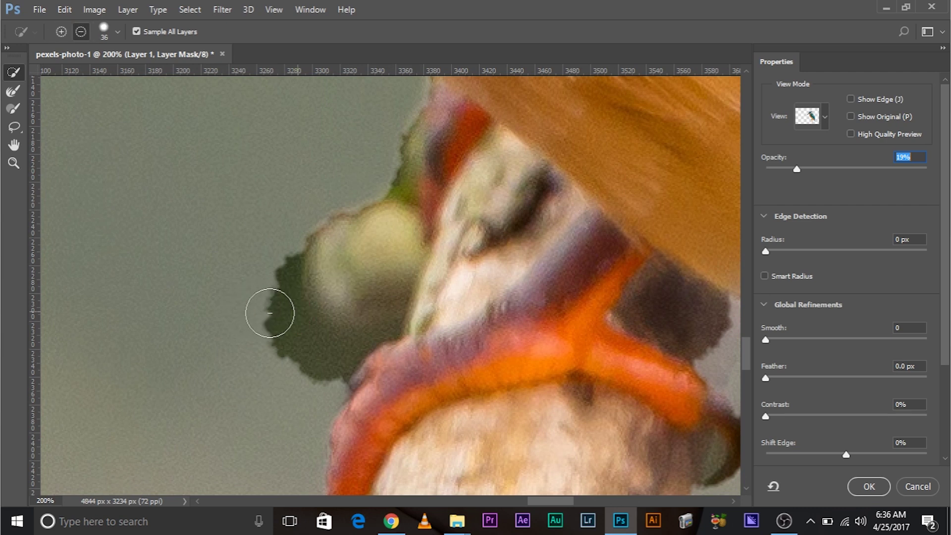
pyautogui.moveTo(269, 312); pyautogui.dragTo(304, 350)
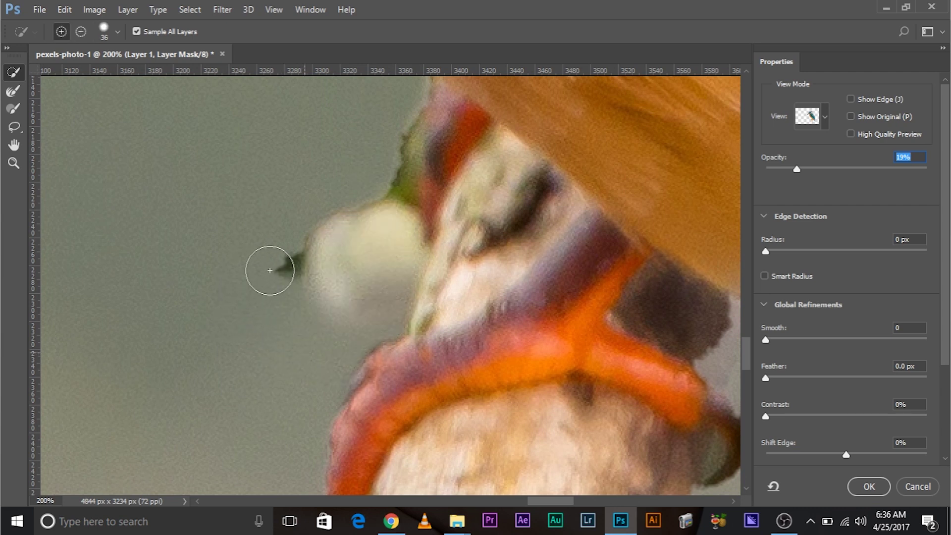
pyautogui.click(275, 259)
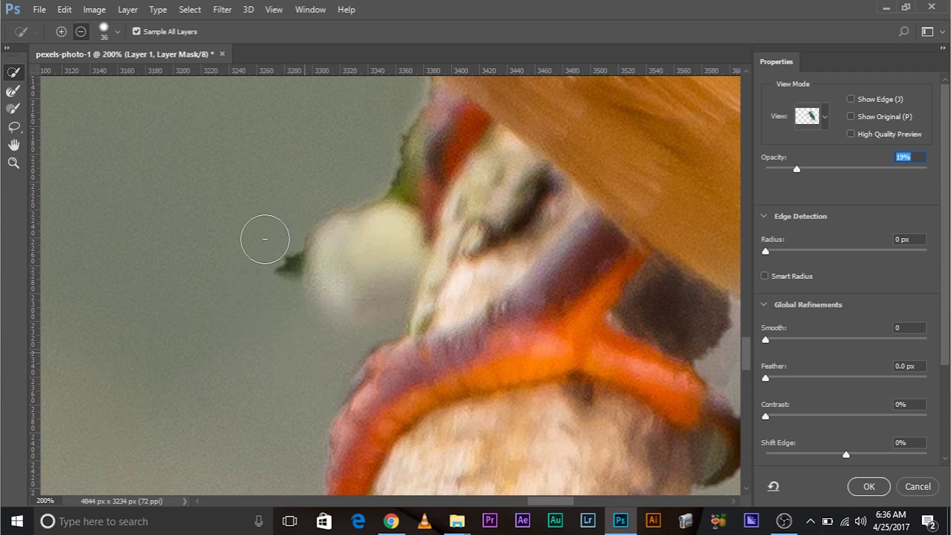
pyautogui.moveTo(266, 238); pyautogui.dragTo(269, 275)
# Step: Refine the selection edge along the beak and orange breast with the Refine Edge Brush at size 35
pyautogui.hotkey('ctrl', '-')
pyautogui.hotkey('ctrl', '-')
pyautogui.hotkey('ctrl', '-')
pyautogui.hotkey('ctrl', '-')
pyautogui.hotkey('ctrl', '-')
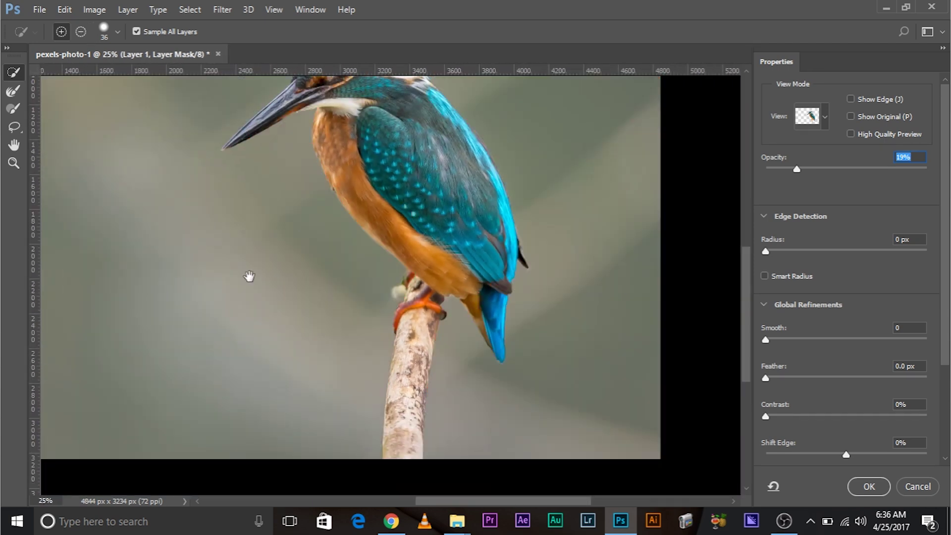
pyautogui.moveTo(308, 156); pyautogui.dragTo(307, 263)
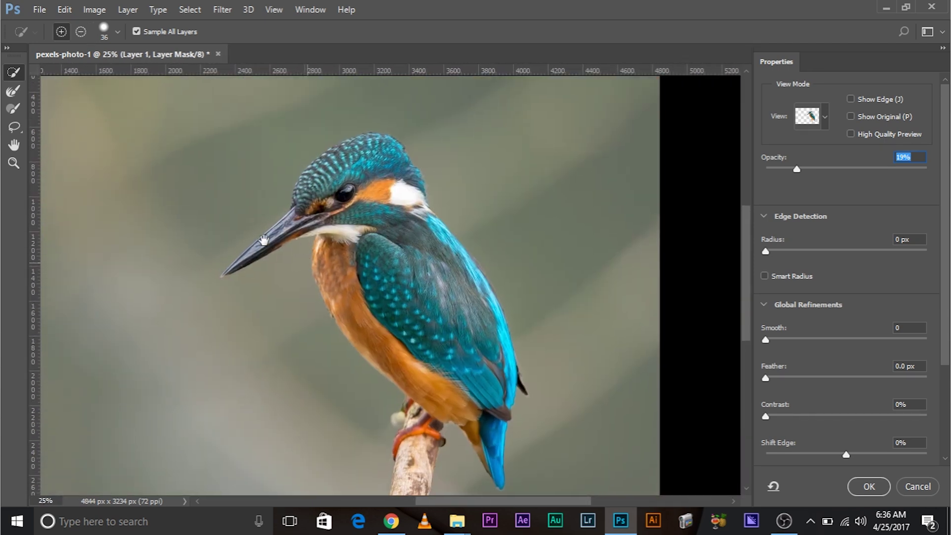
pyautogui.click(13, 92)
pyautogui.hotkey('ctrl', '+')
pyautogui.hotkey('ctrl', '+')
pyautogui.hotkey('ctrl', '+')
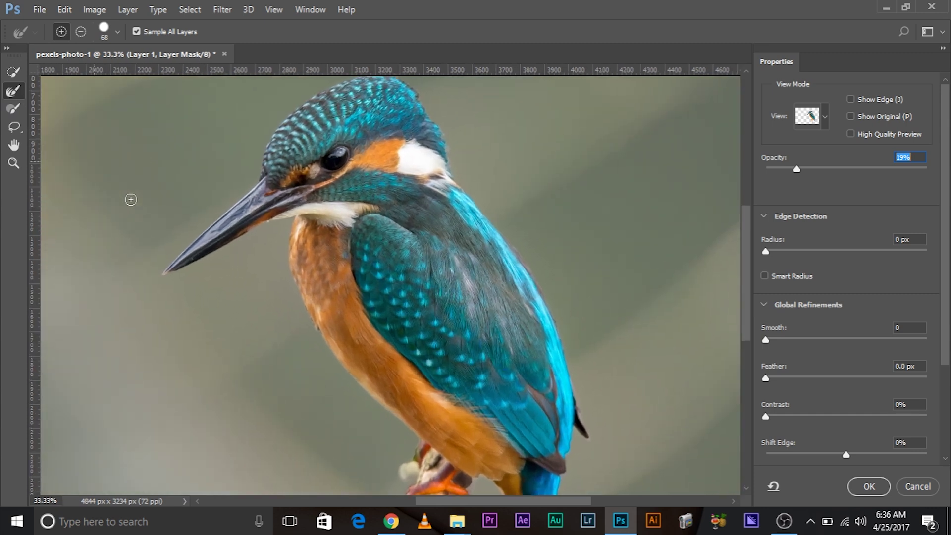
pyautogui.moveTo(194, 280)
pyautogui.mouseDown()
pyautogui.moveTo(320, 261)
pyautogui.moveTo(311, 266)
pyautogui.mouseUp()
pyautogui.moveTo(338, 190); pyautogui.dragTo(337, 175)
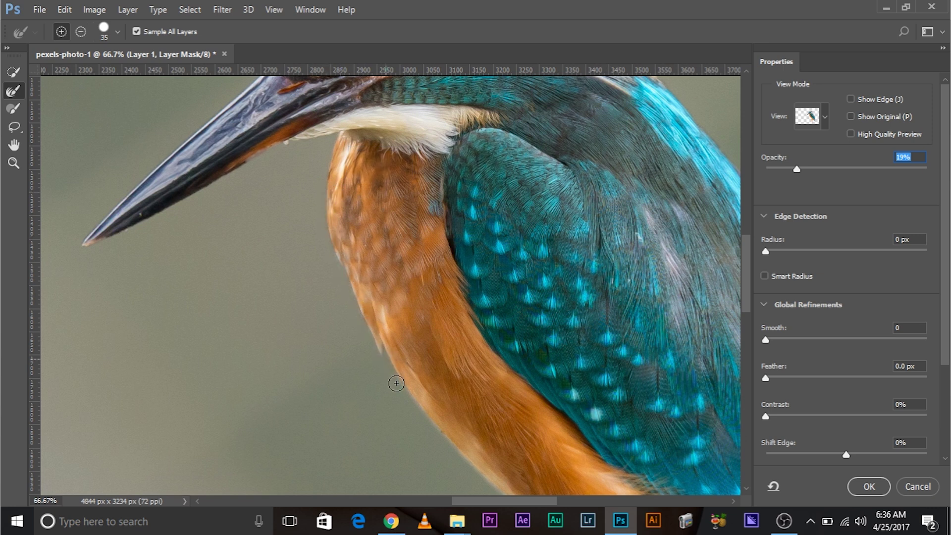
pyautogui.moveTo(605, 431); pyautogui.dragTo(377, 297)
# Step: Raise the preview opacity to 65% and refine the belly feather edge between the foot and the tail
pyautogui.click(869, 169)
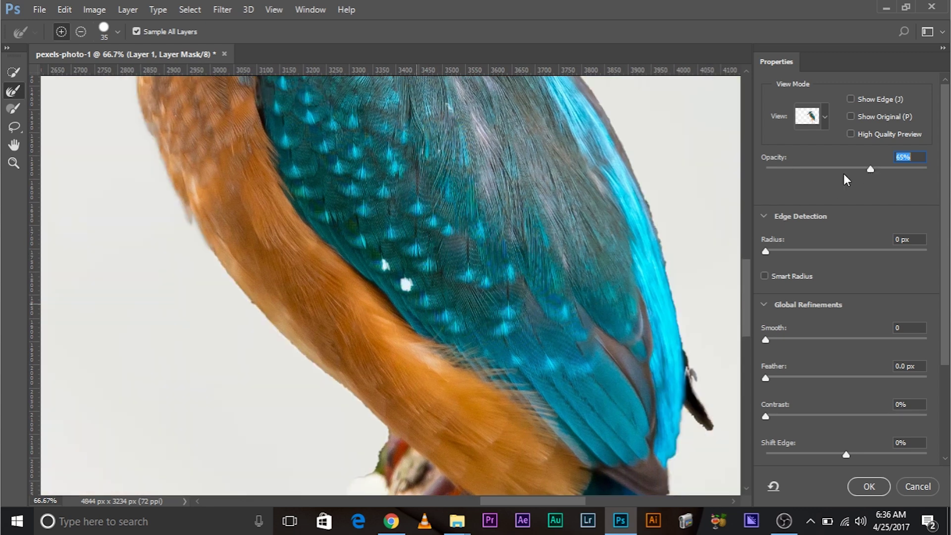
pyautogui.moveTo(389, 475)
pyautogui.mouseDown()
pyautogui.moveTo(342, 352)
pyautogui.moveTo(316, 327)
pyautogui.mouseUp()
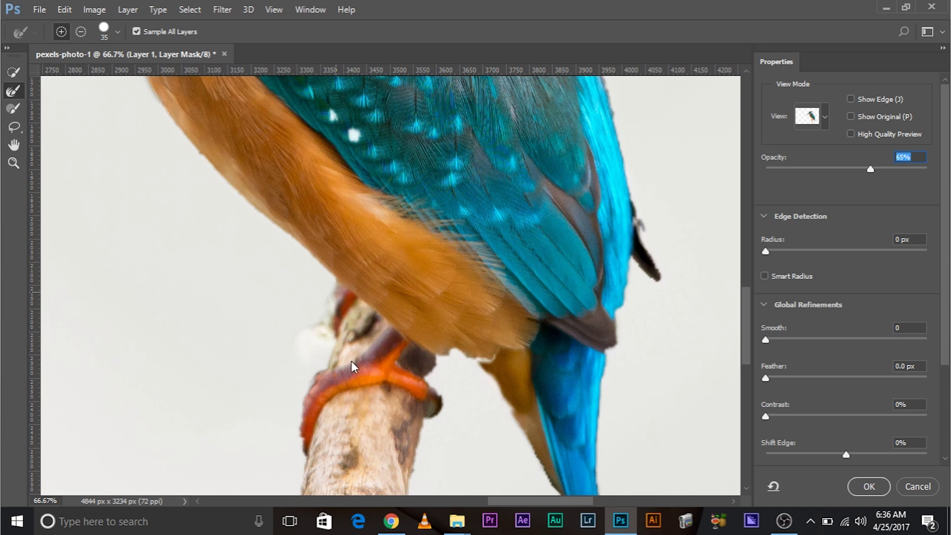
pyautogui.moveTo(500, 351); pyautogui.dragTo(272, 325)
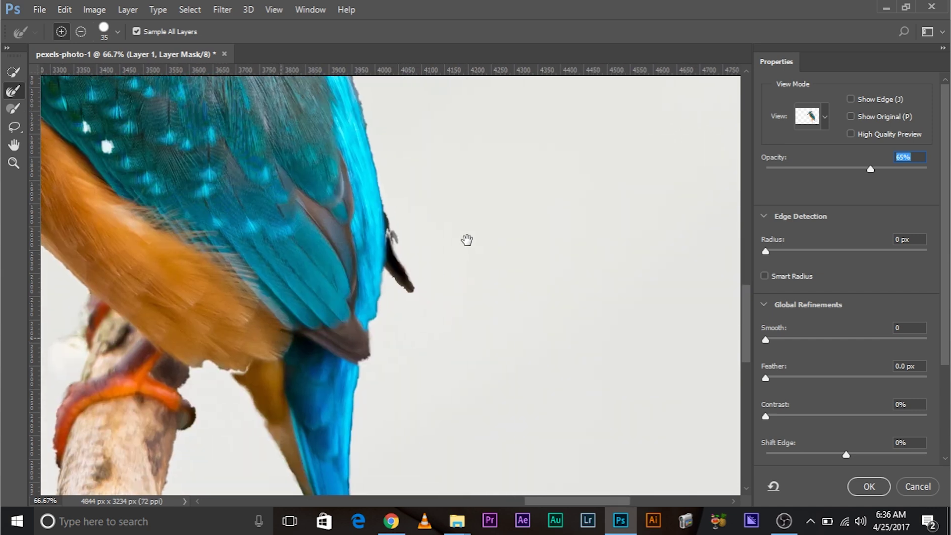
pyautogui.moveTo(358, 360); pyautogui.dragTo(430, 184)
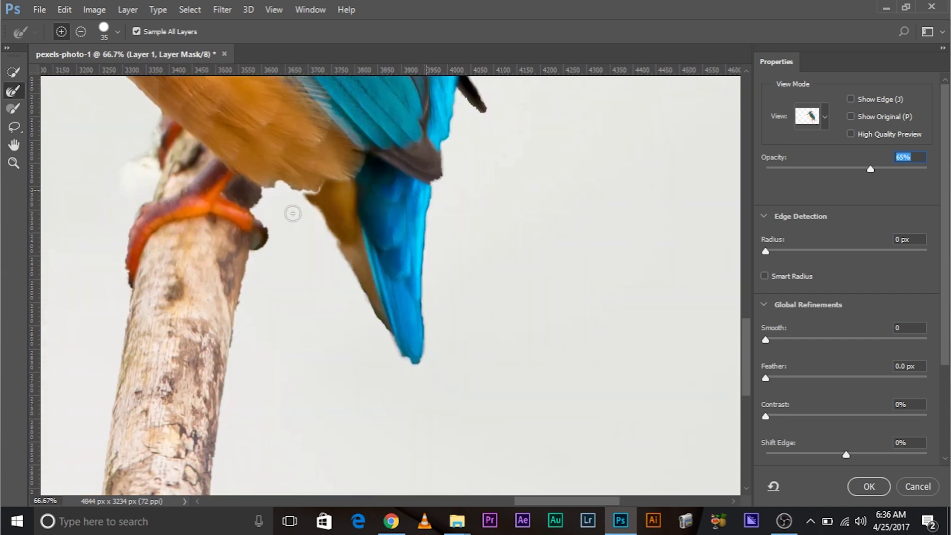
pyautogui.moveTo(299, 193); pyautogui.dragTo(324, 187)
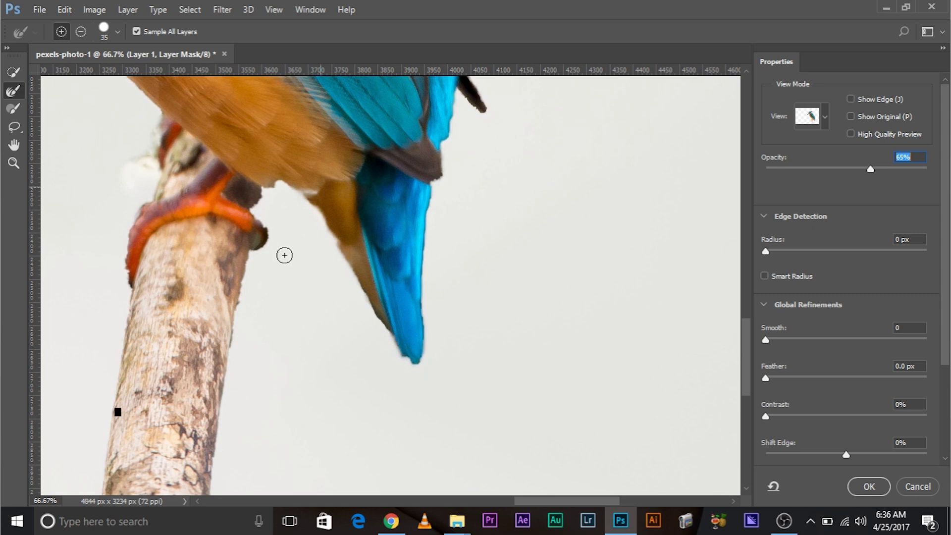
# Step: Refine the feathered edge at the back of the head and neck with a size 86 Refine Edge Brush
pyautogui.moveTo(371, 101); pyautogui.dragTo(396, 454)
pyautogui.moveTo(279, 133); pyautogui.dragTo(339, 362)
pyautogui.moveTo(113, 249)
pyautogui.mouseDown()
pyautogui.moveTo(346, 254)
pyautogui.moveTo(478, 314)
pyautogui.mouseUp()
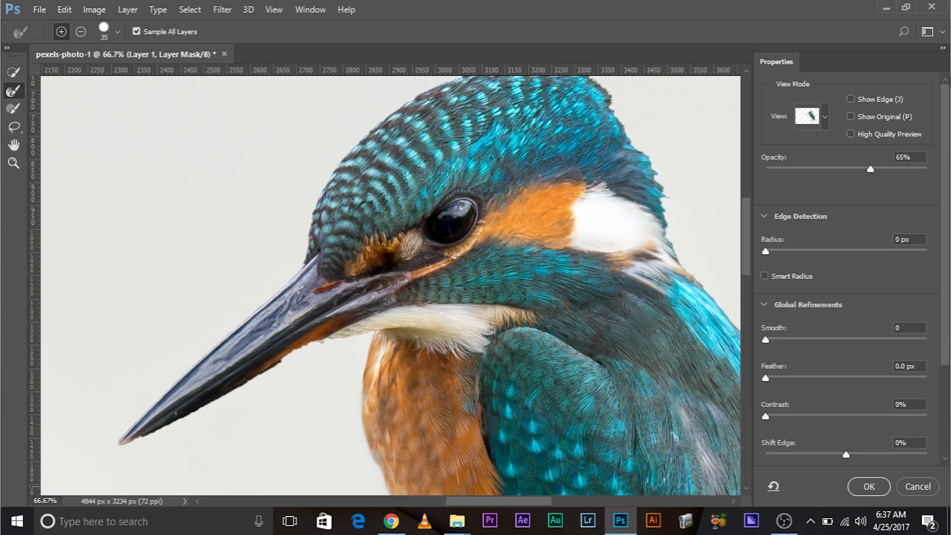
pyautogui.moveTo(532, 238); pyautogui.dragTo(179, 263)
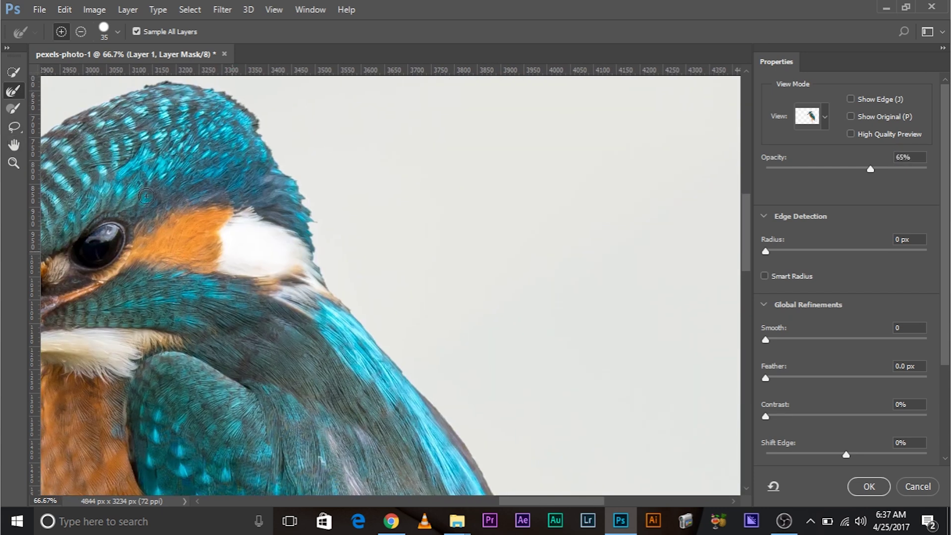
pyautogui.moveTo(209, 207); pyautogui.dragTo(223, 207)
pyautogui.moveTo(296, 190); pyautogui.dragTo(320, 288)
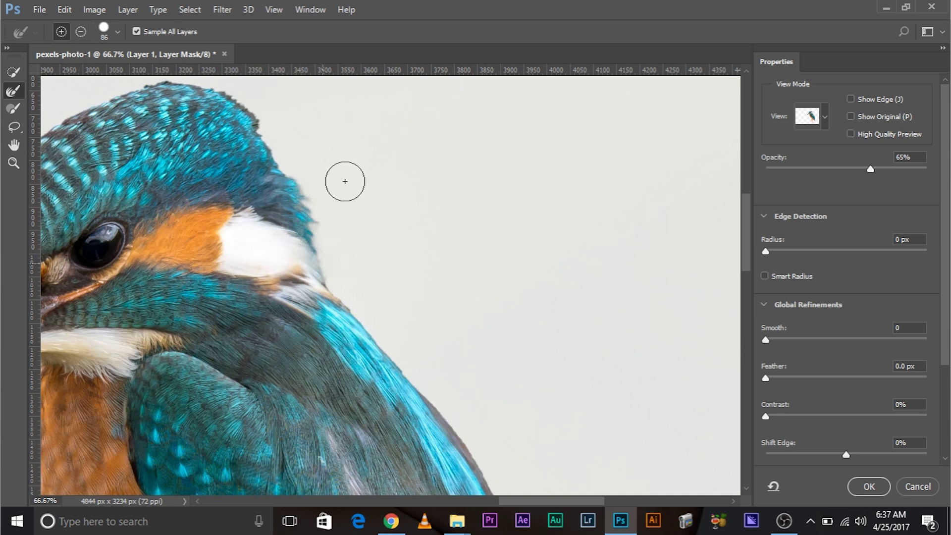
# Step: Output the refined selection to a Layer Mask on Layer 1
pyautogui.moveTo(949, 133); pyautogui.dragTo(948, 274)
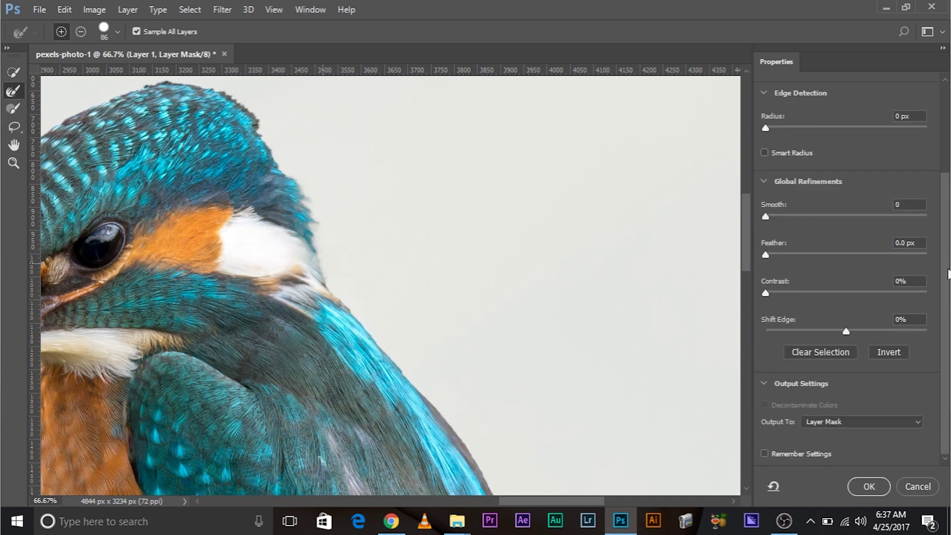
pyautogui.click(844, 421)
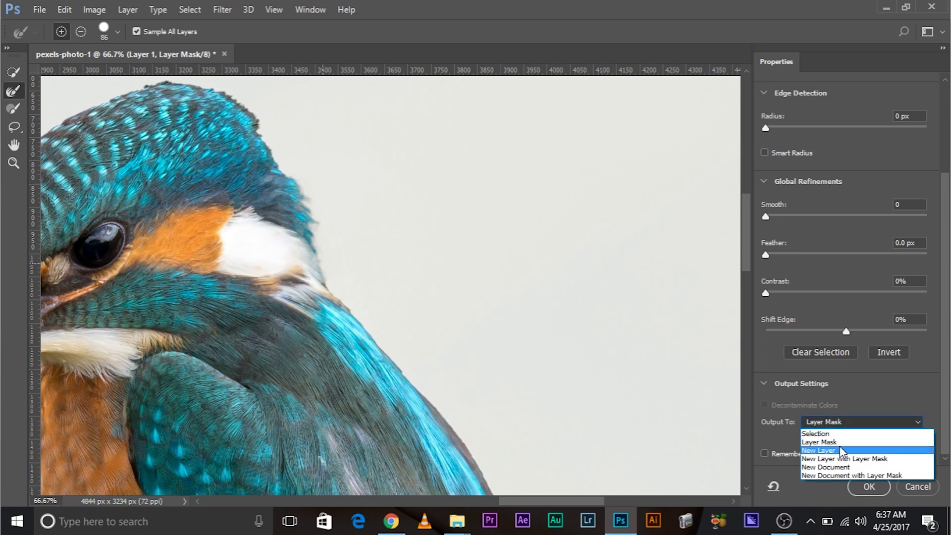
pyautogui.click(842, 441)
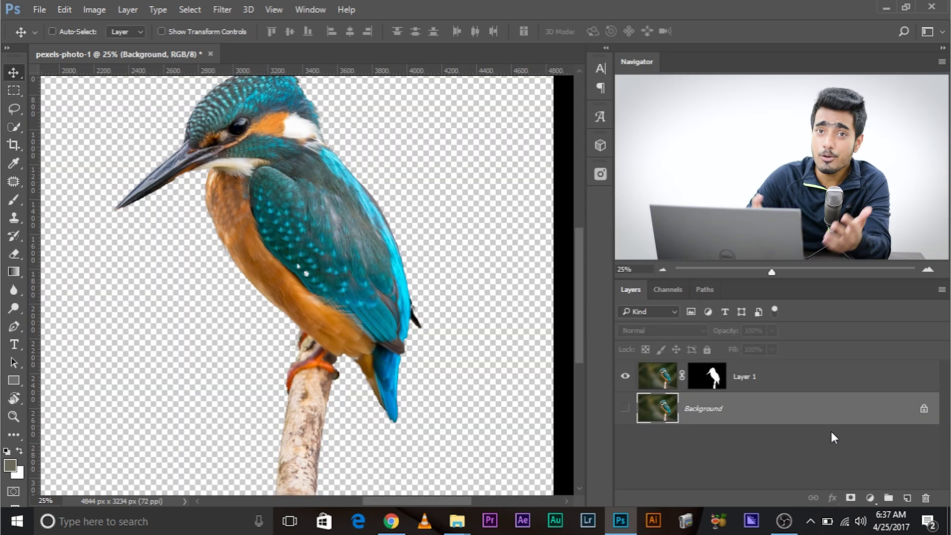
# Step: Add a Solid Color fill layer above the Background layer and try several green shades behind the bird
pyautogui.click(869, 498)
pyautogui.click(879, 191)
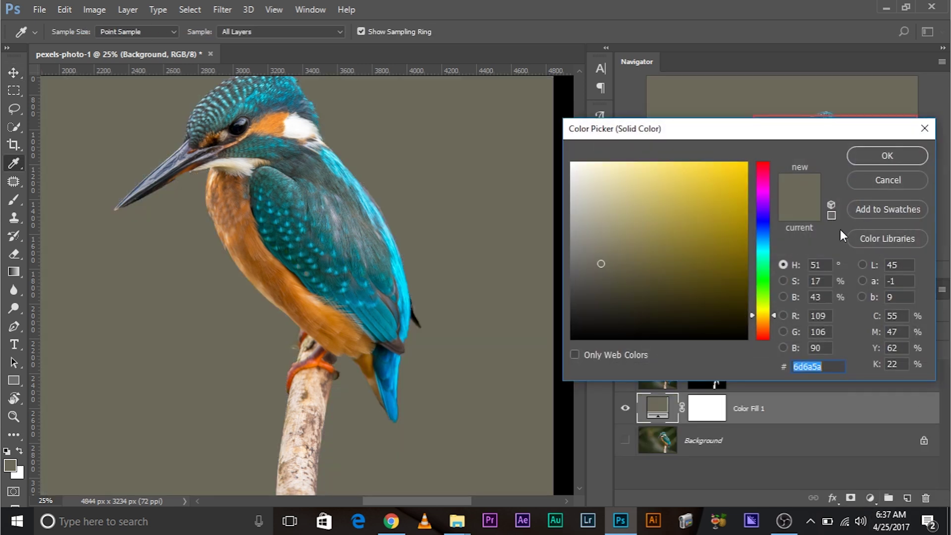
pyautogui.click(763, 284)
pyautogui.click(691, 261)
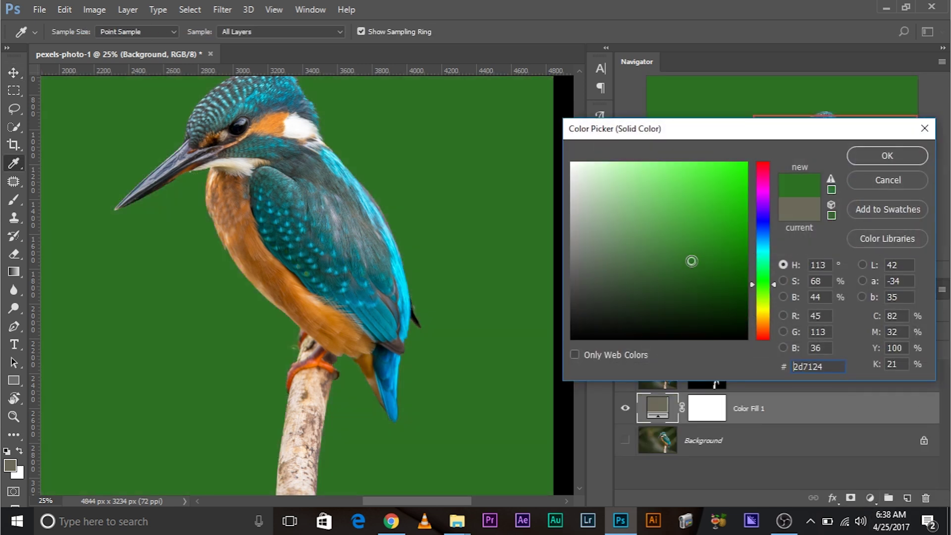
pyautogui.click(699, 190)
pyautogui.click(716, 226)
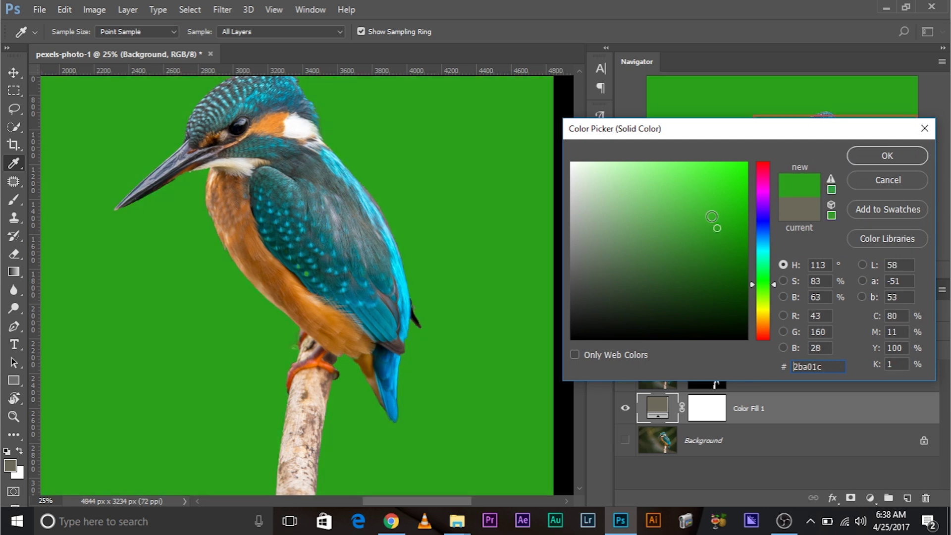
pyautogui.click(710, 211)
# Step: Set the Solid Color fill behind the bird to the lime green b0d933
pyautogui.moveTo(770, 260); pyautogui.dragTo(771, 303)
pyautogui.click(715, 193)
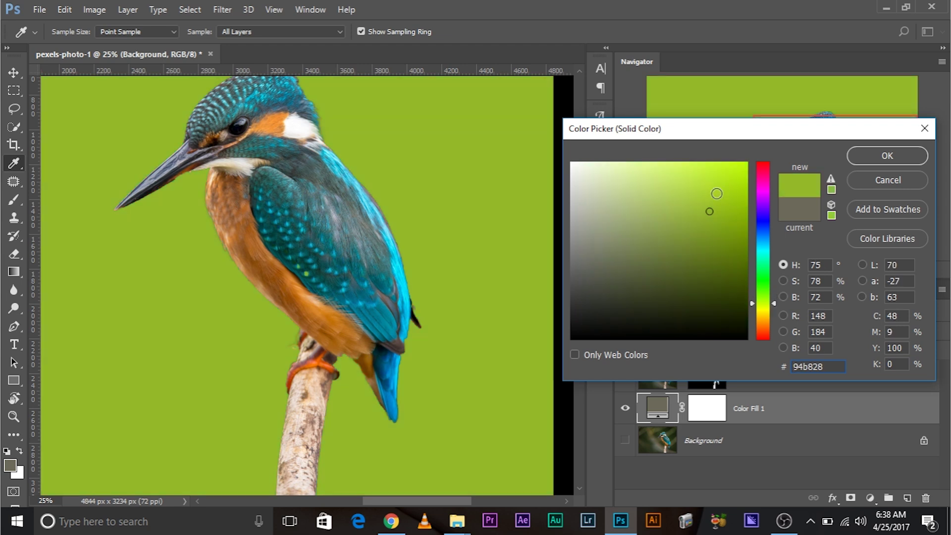
pyautogui.click(711, 185)
pyautogui.click(705, 188)
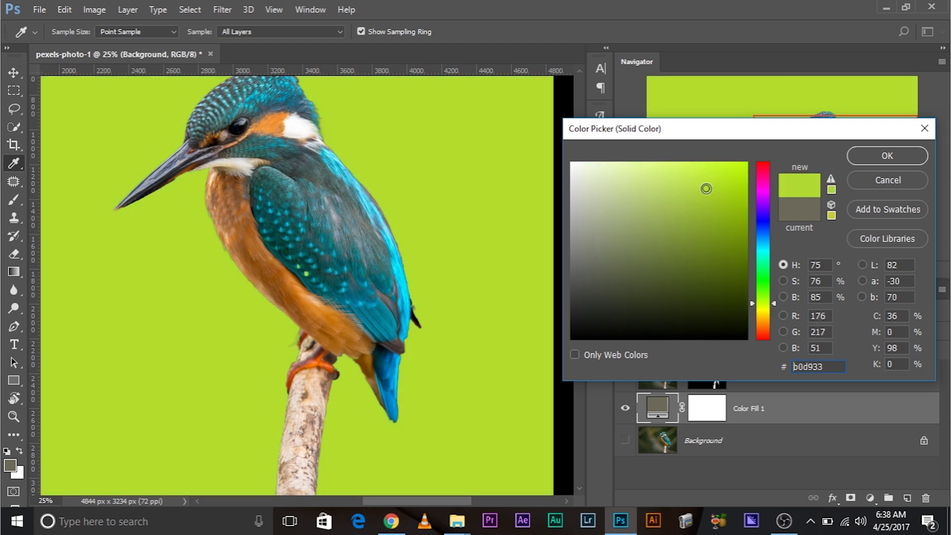
pyautogui.click(871, 160)
# Step: Add a Drop Shadow layer style to the masked bird on Layer 1
pyautogui.moveTo(277, 248); pyautogui.dragTo(515, 264)
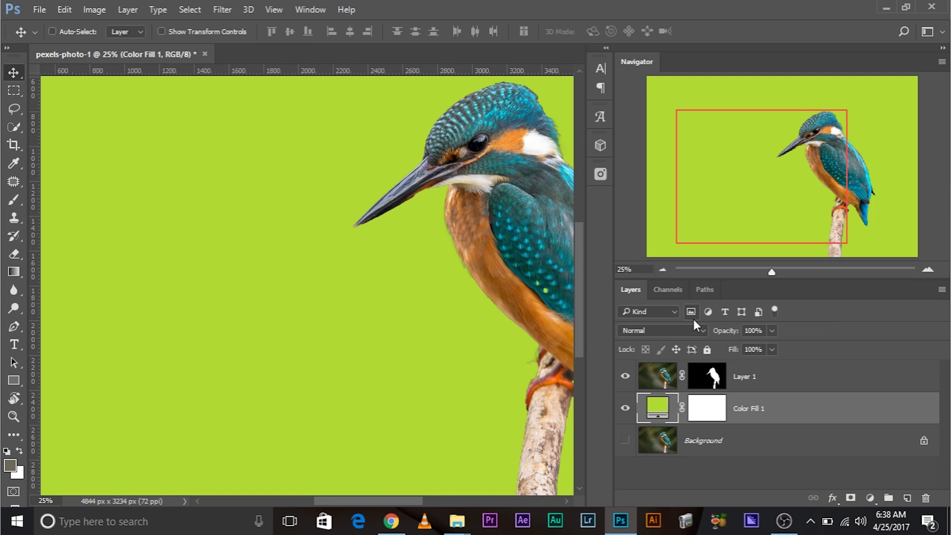
pyautogui.hotkey('ctrl', '-')
pyautogui.hotkey('ctrl', '-')
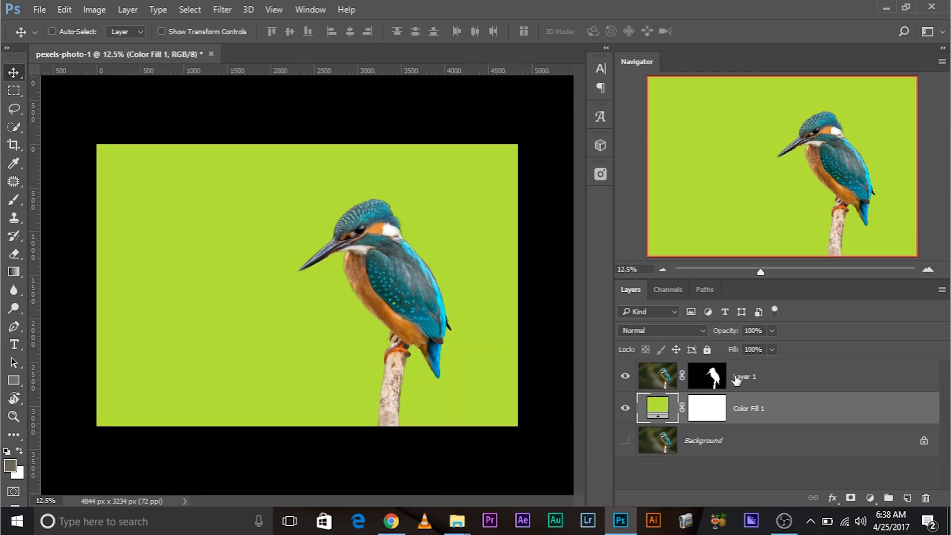
pyautogui.click(737, 379)
pyautogui.rightClick(746, 380)
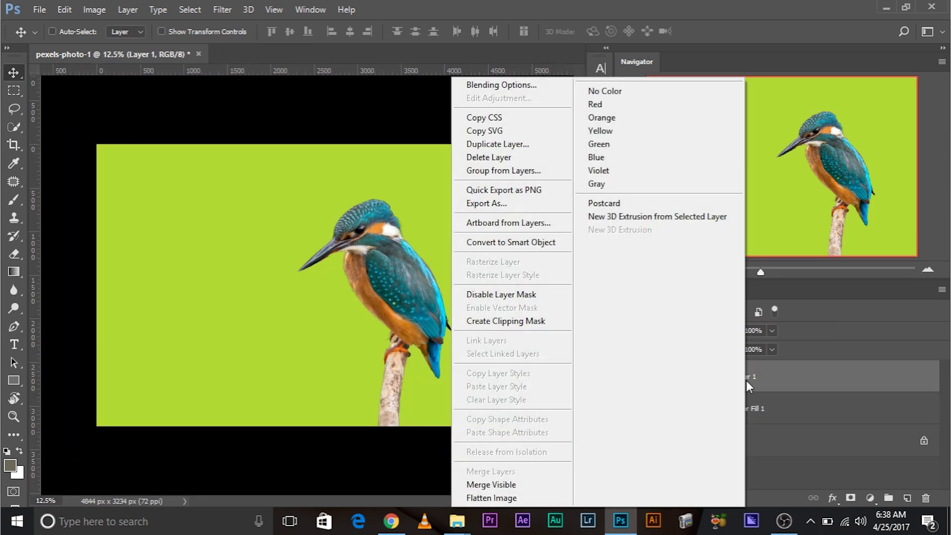
pyautogui.click(533, 84)
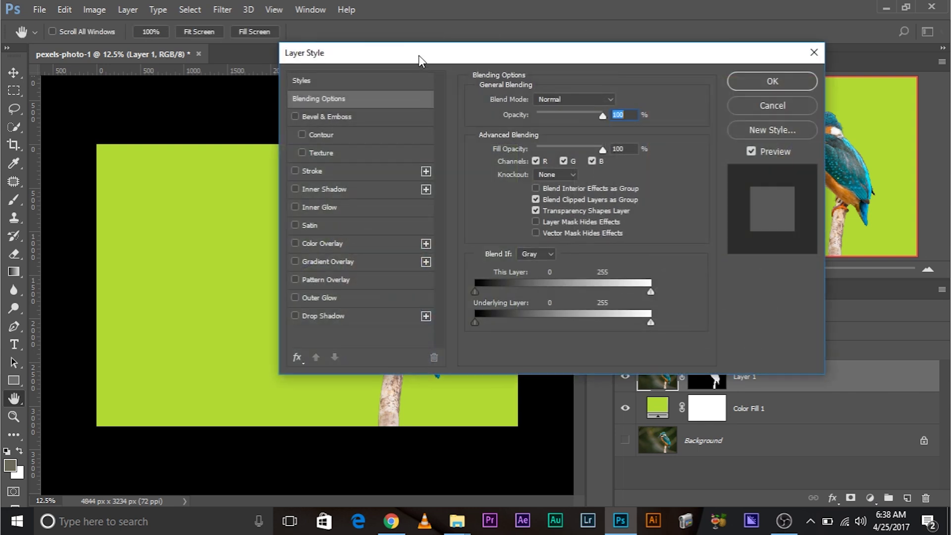
pyautogui.click(416, 320)
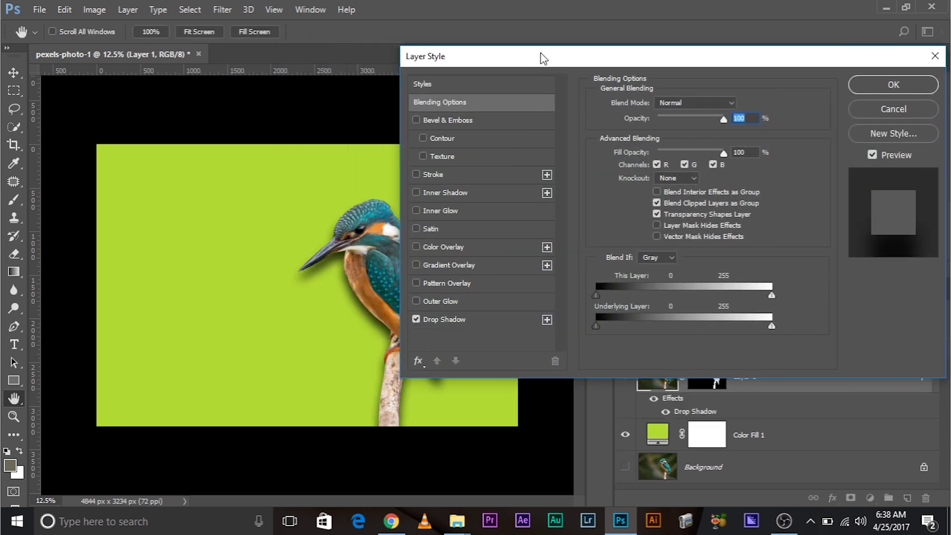
pyautogui.moveTo(542, 57); pyautogui.dragTo(639, 41)
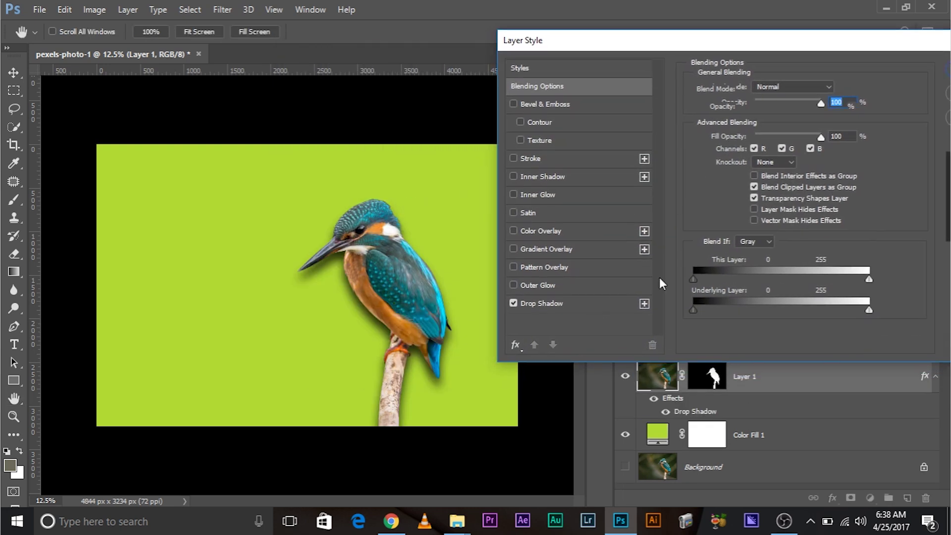
# Step: Set the bird's drop shadow to a 131° angle, 137 px distance and 55% opacity
pyautogui.click(619, 303)
pyautogui.click(743, 119)
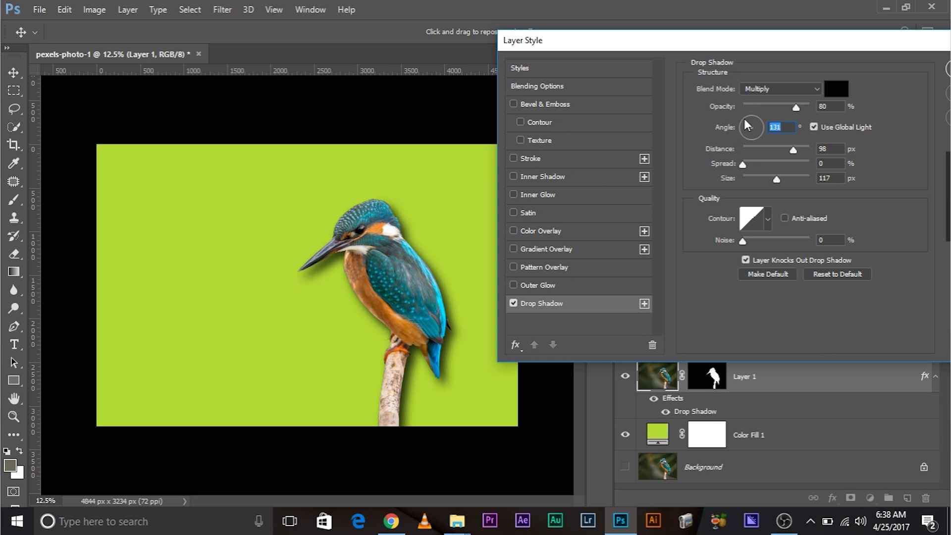
pyautogui.moveTo(793, 150); pyautogui.dragTo(796, 150)
pyautogui.moveTo(794, 107)
pyautogui.mouseDown()
pyautogui.moveTo(769, 103)
pyautogui.moveTo(779, 105)
pyautogui.mouseUp()
pyautogui.moveTo(823, 40); pyautogui.dragTo(765, 43)
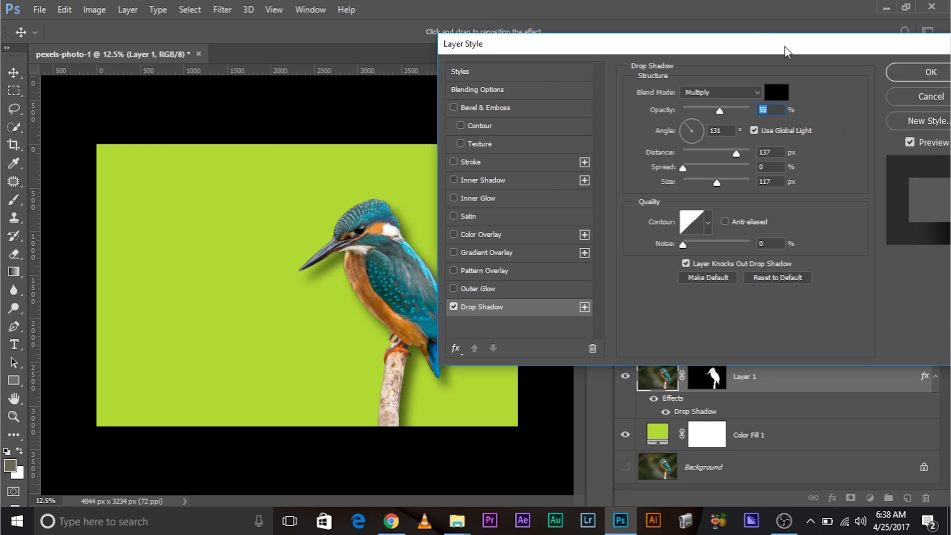
pyautogui.click(924, 71)
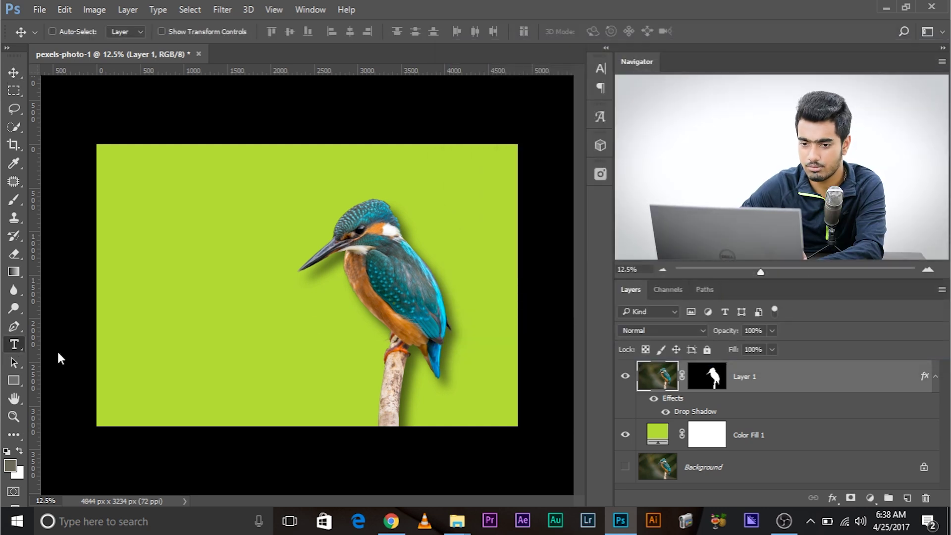
# Step: Add the white text "Bird" in Raleway Thin, 72 pt, on a new layer in the lower-left area of the image
pyautogui.press('t')
pyautogui.click(906, 499)
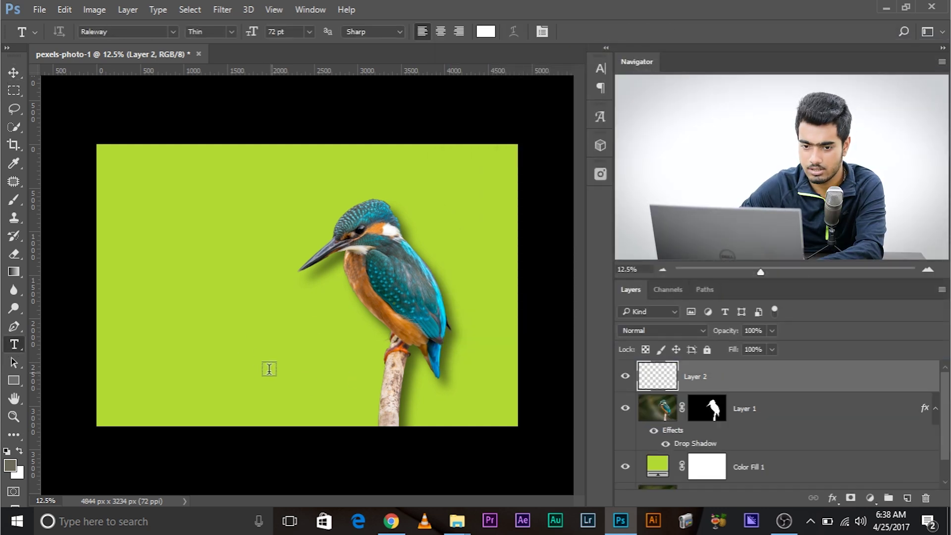
pyautogui.click(137, 352)
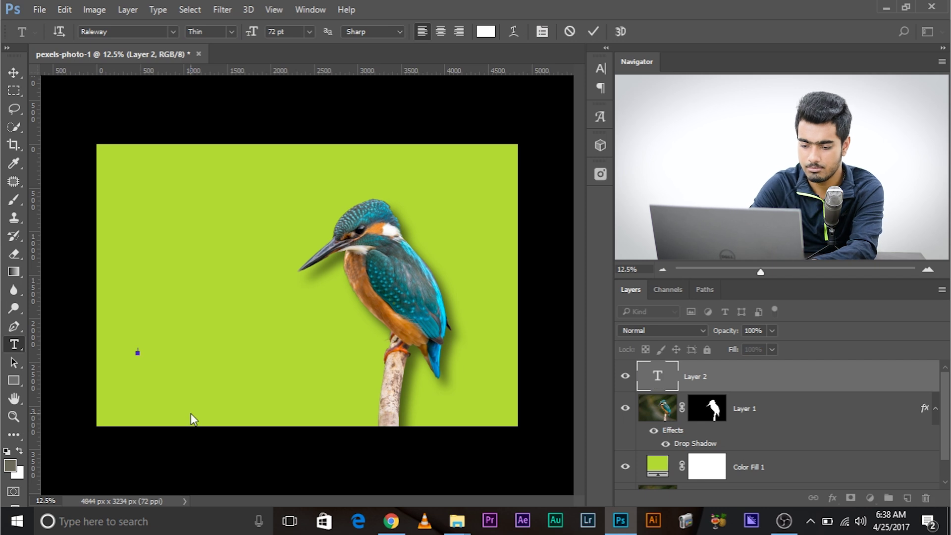
pyautogui.write('Plane')
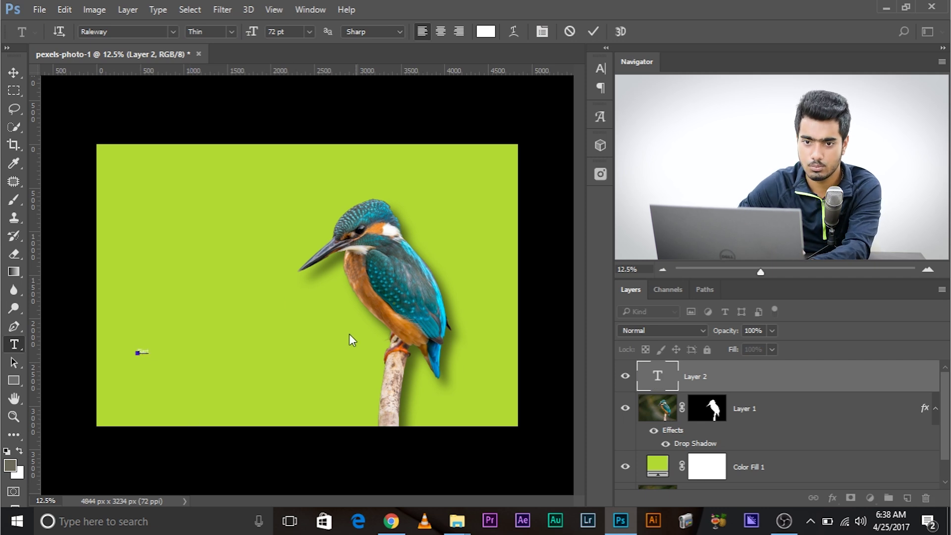
pyautogui.click(9, 74)
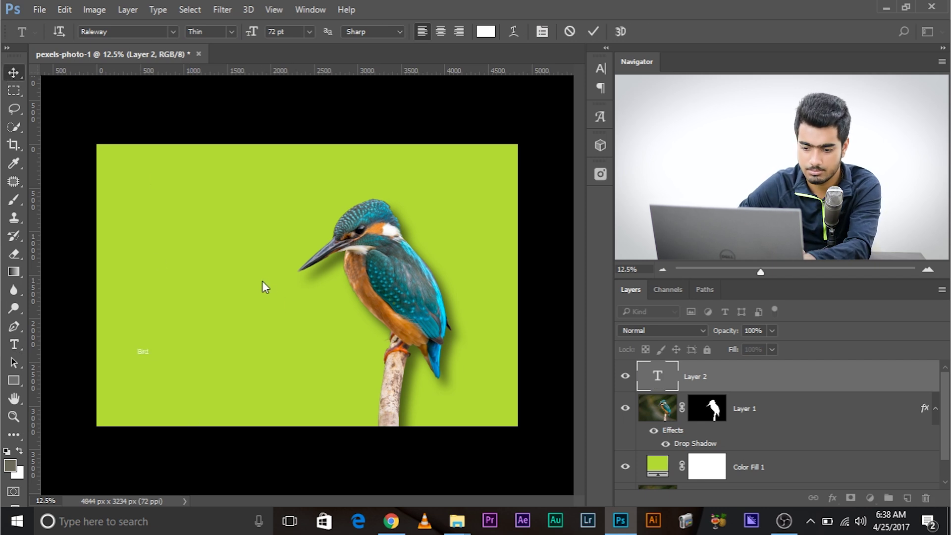
# Step: Scale the "Bird" text up to about 1209 pt and place it in the empty green area beside the perch
pyautogui.hotkey('ctrl', 't')
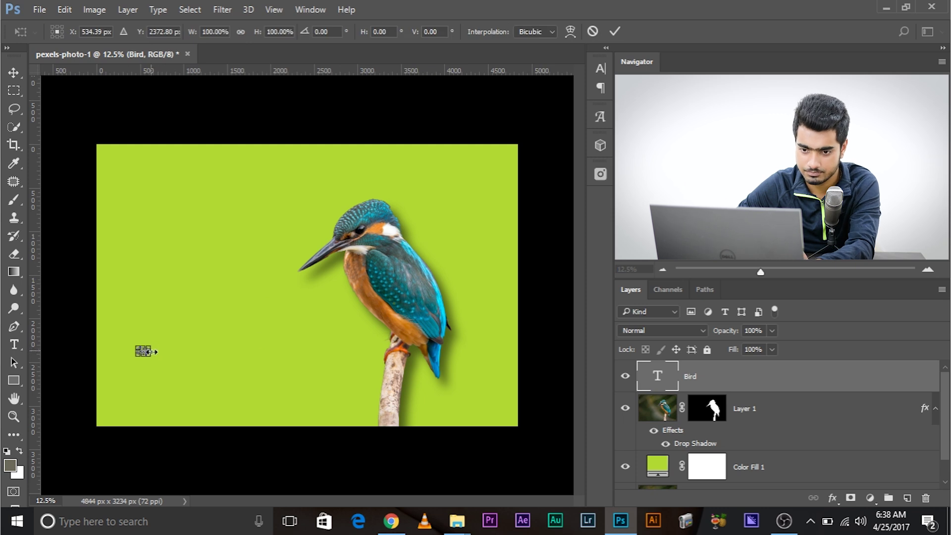
pyautogui.moveTo(150, 356); pyautogui.dragTo(320, 461)
pyautogui.moveTo(295, 397); pyautogui.dragTo(277, 343)
pyautogui.press('Return')
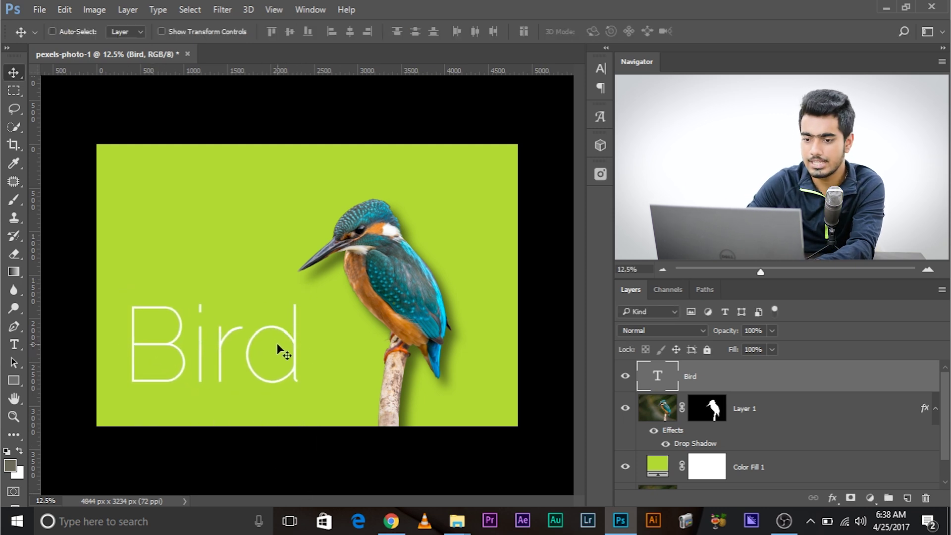
# Step: Set the "Bird" text's Raleway font style to ExtraBold
pyautogui.doubleClick(646, 379)
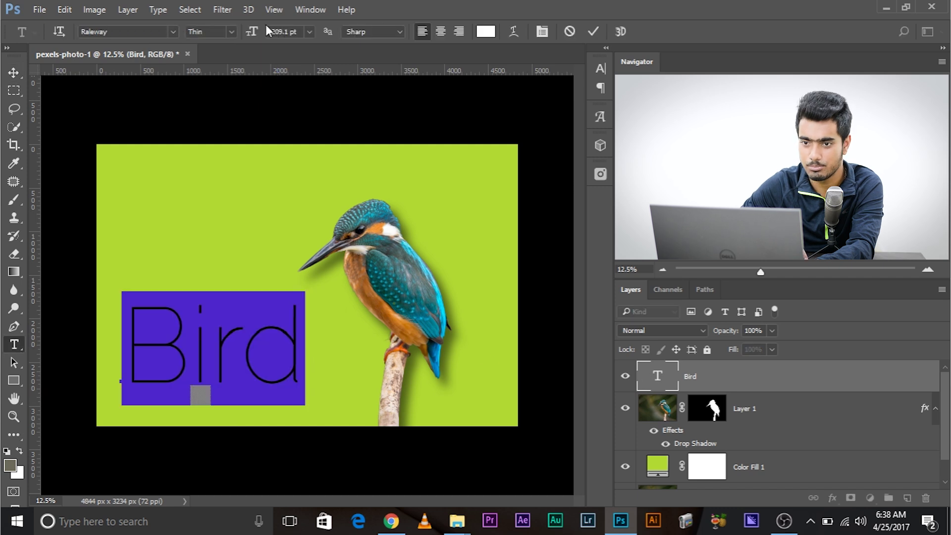
pyautogui.click(231, 33)
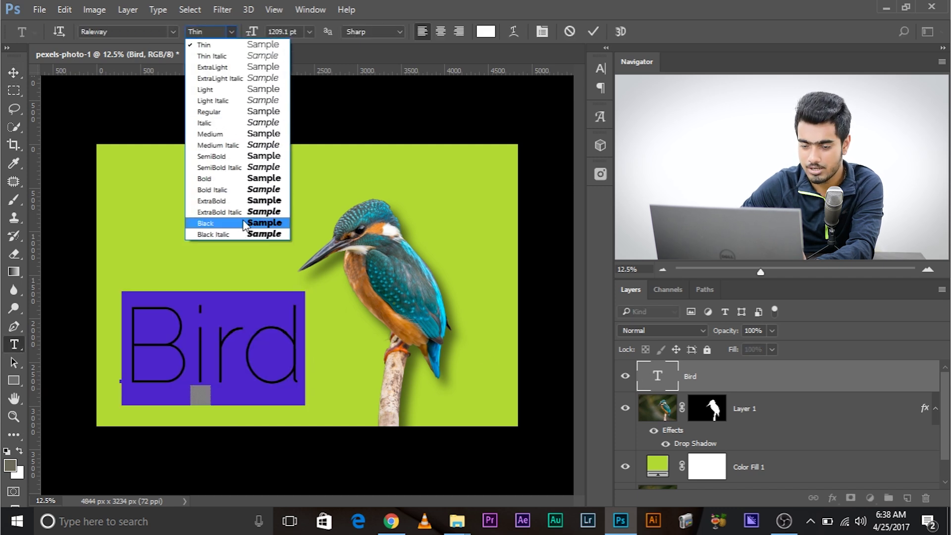
pyautogui.click(233, 200)
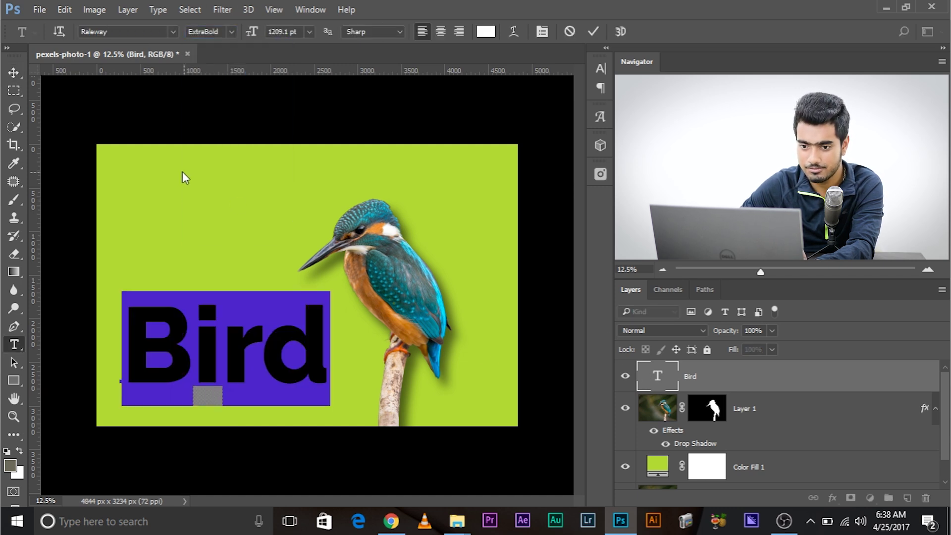
pyautogui.click(229, 31)
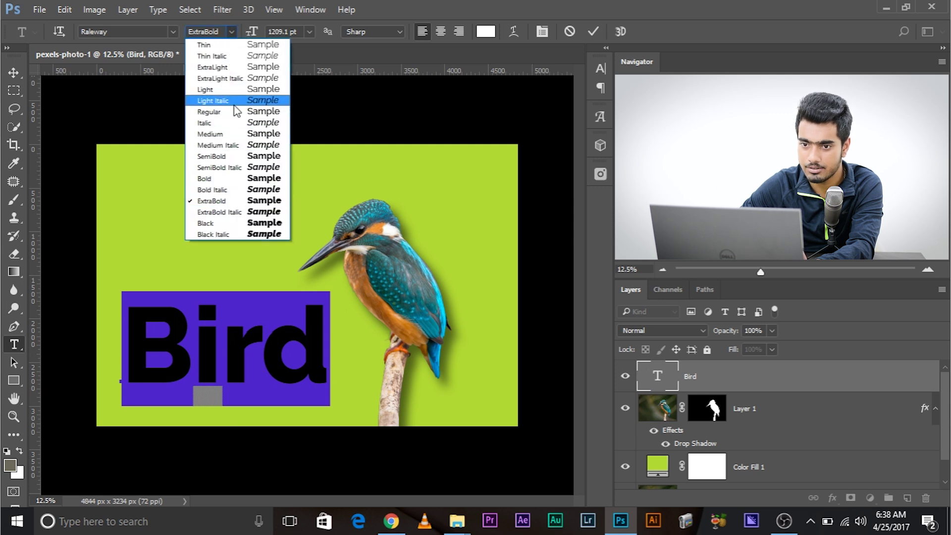